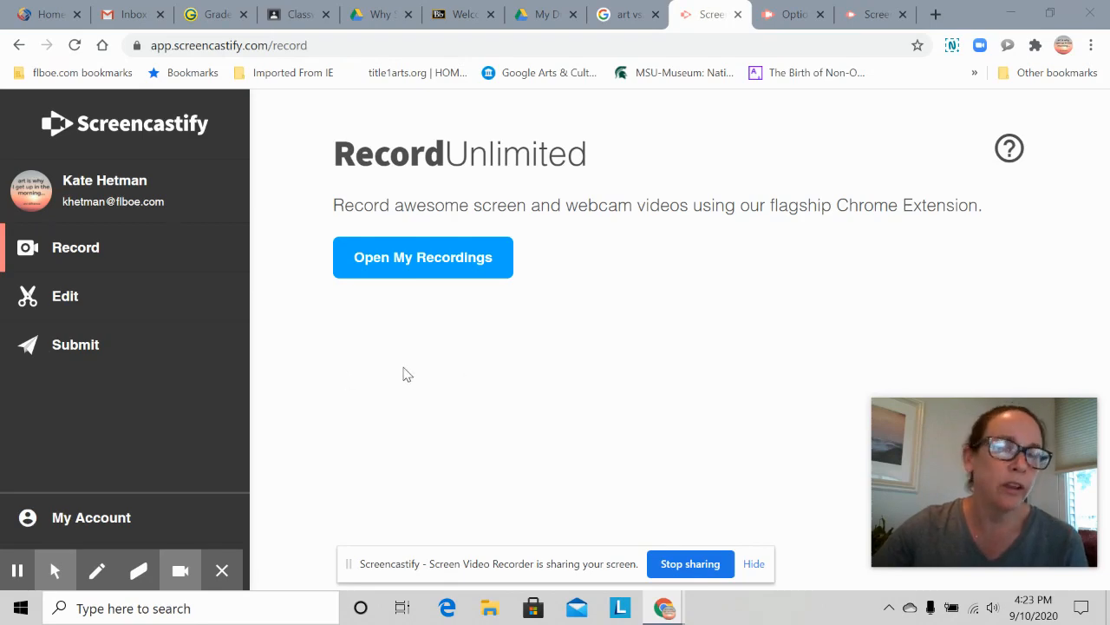
Open the "Pics" email in the Gmail inbox and add its IMG_7839.jpg attachment to Drive.
left_click(134, 16)
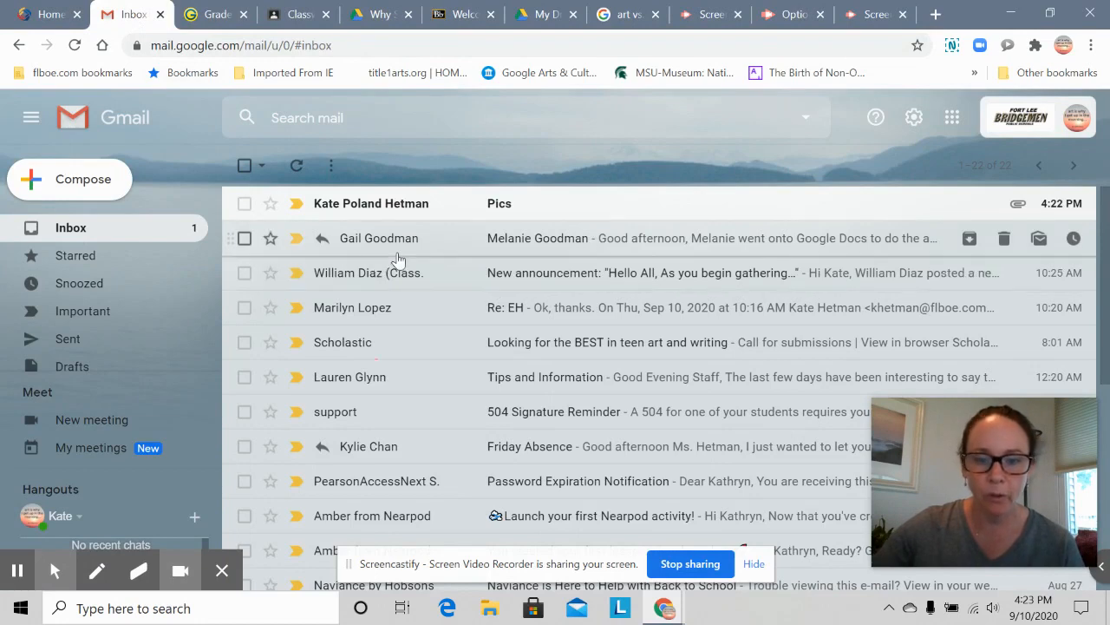
left_click(398, 206)
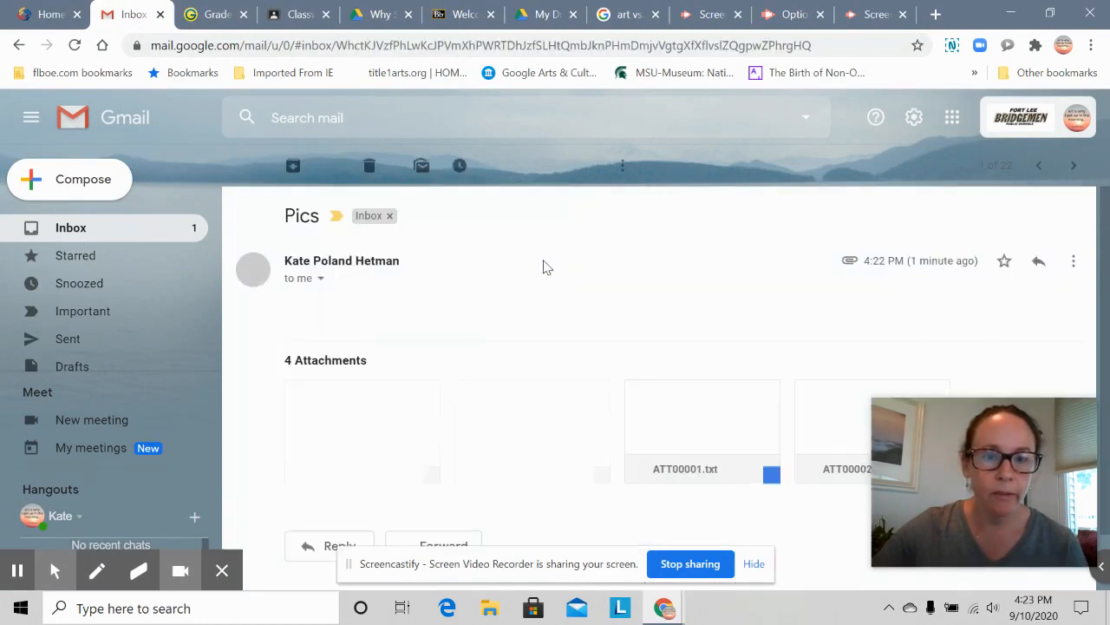
scroll(538, 342, "down", 1)
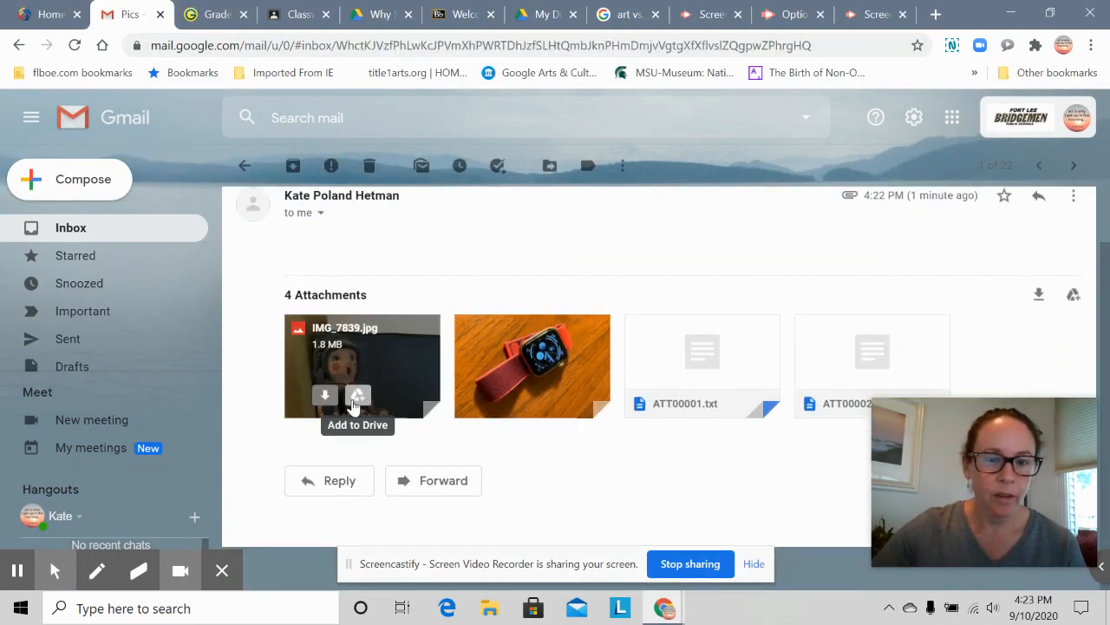
left_click(359, 397)
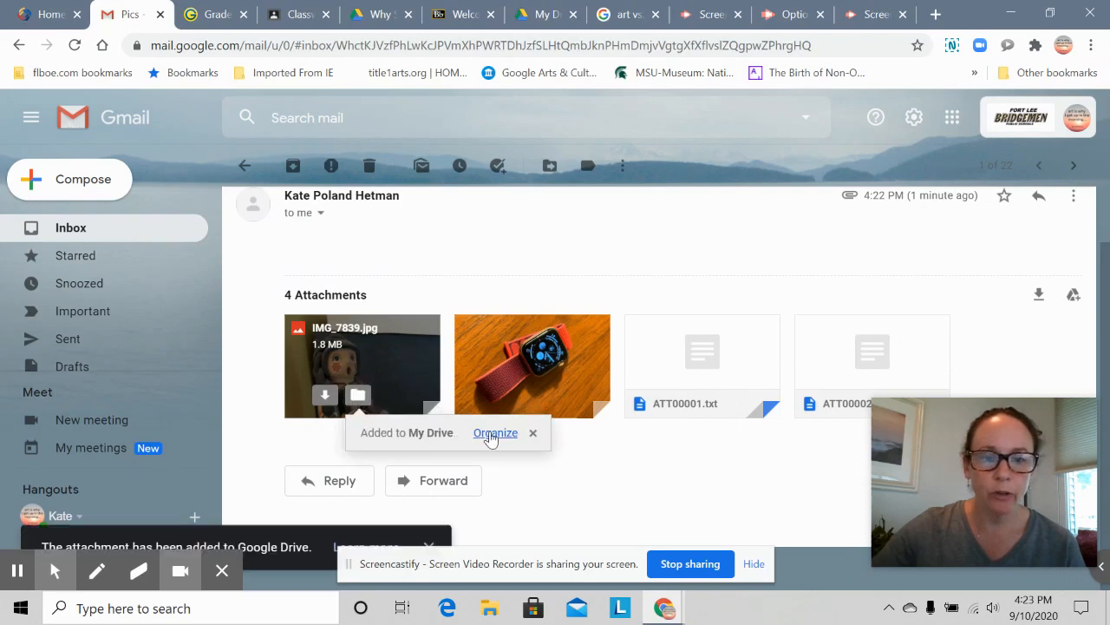
Move the saved IMG_7839.jpg into the "Why Study Art? (1)" folder inside Online Assignments.
left_click(492, 437)
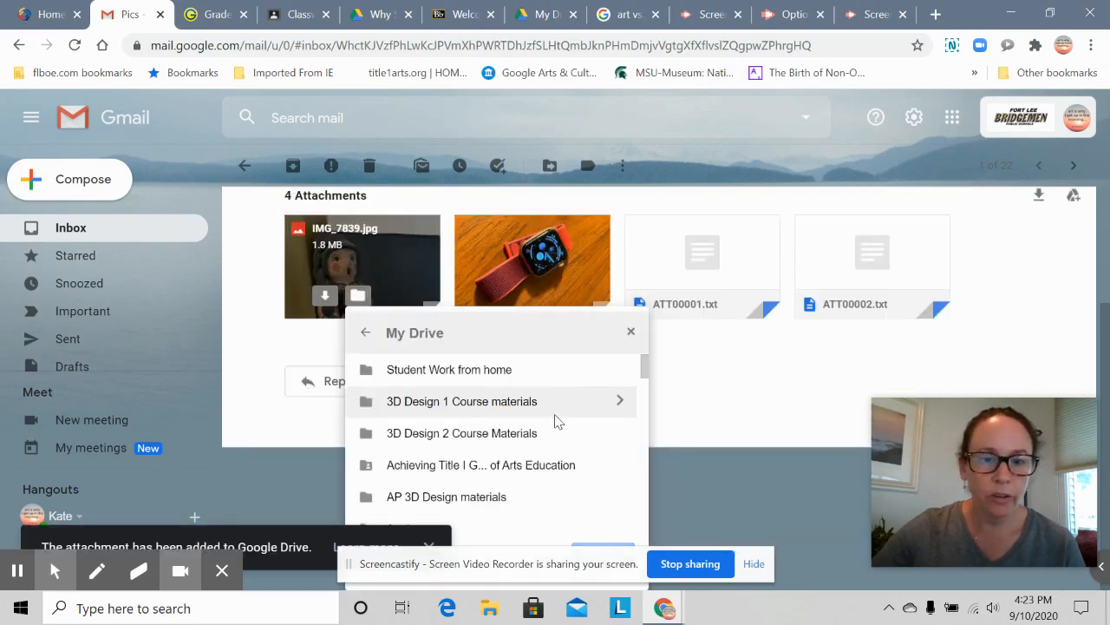
scroll(535, 441, "down", 10)
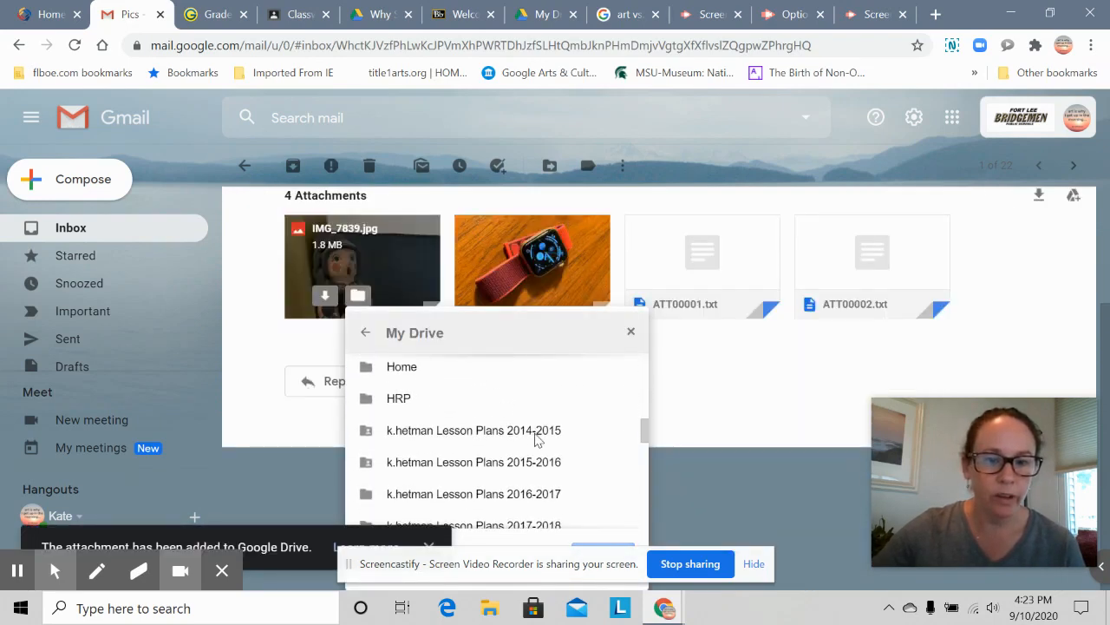
scroll(535, 440, "down", 5)
scroll(535, 438, "up", 5)
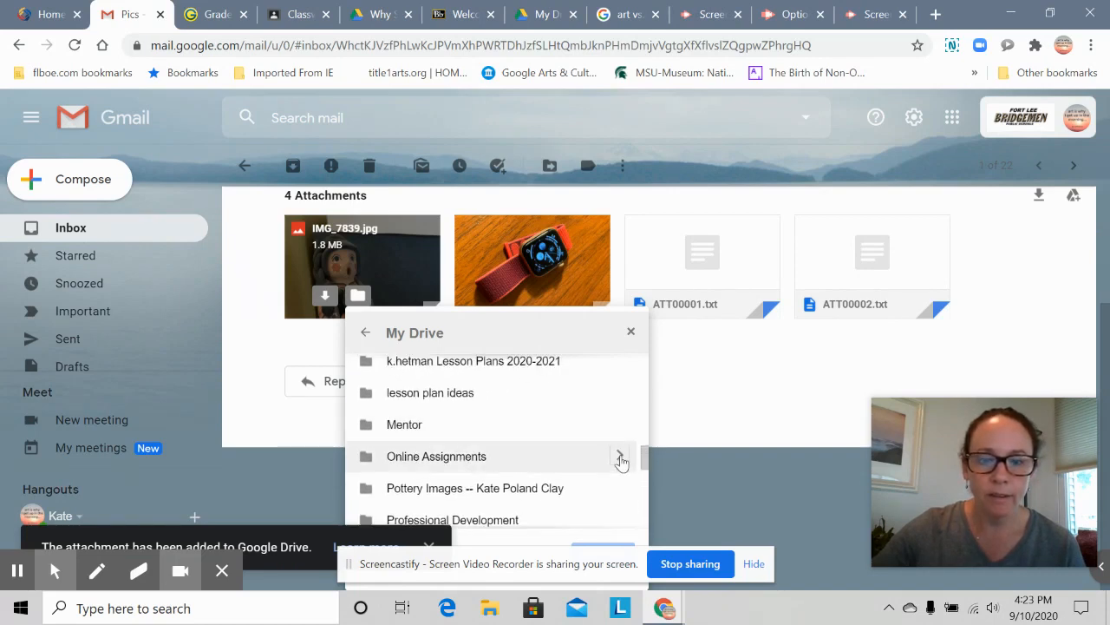
left_click(622, 458)
scroll(538, 434, "down", 3)
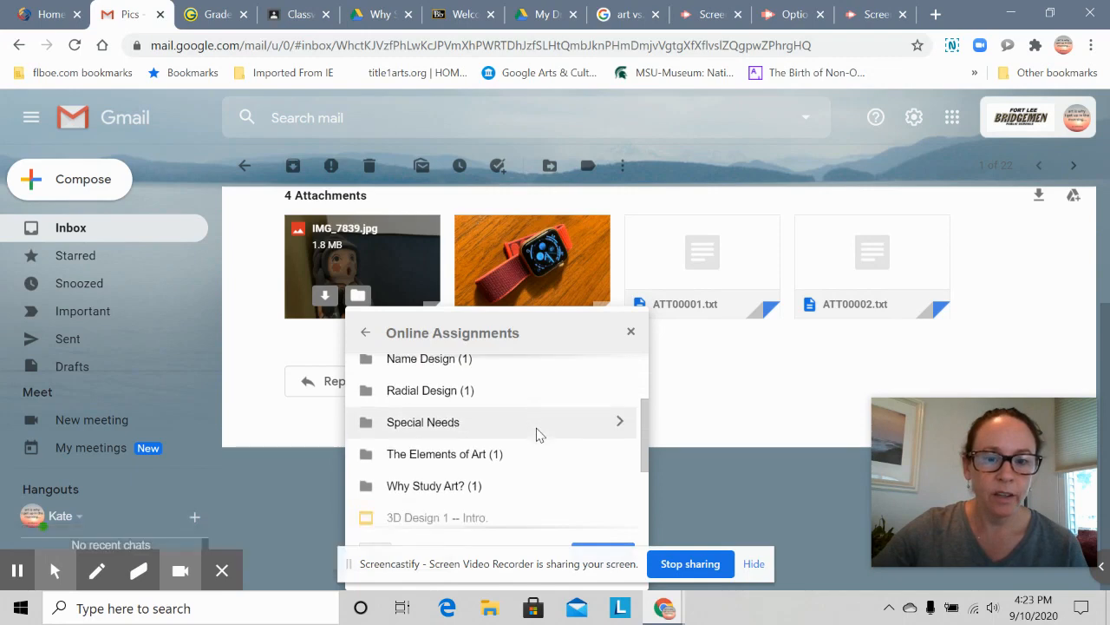
left_click(620, 506)
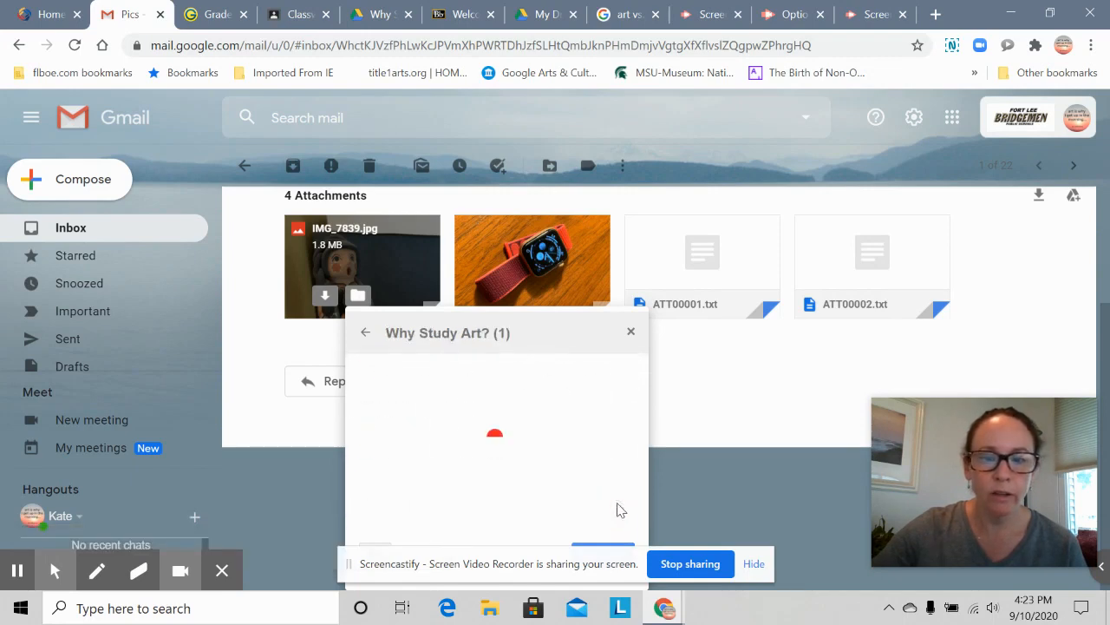
scroll(578, 473, "down", 1)
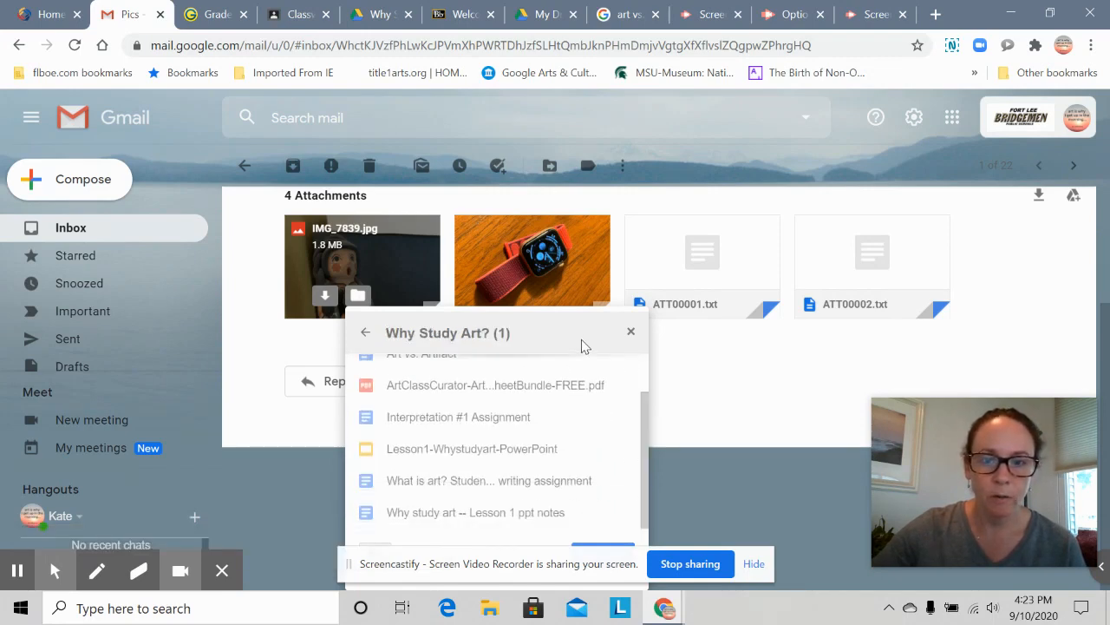
left_click(596, 546)
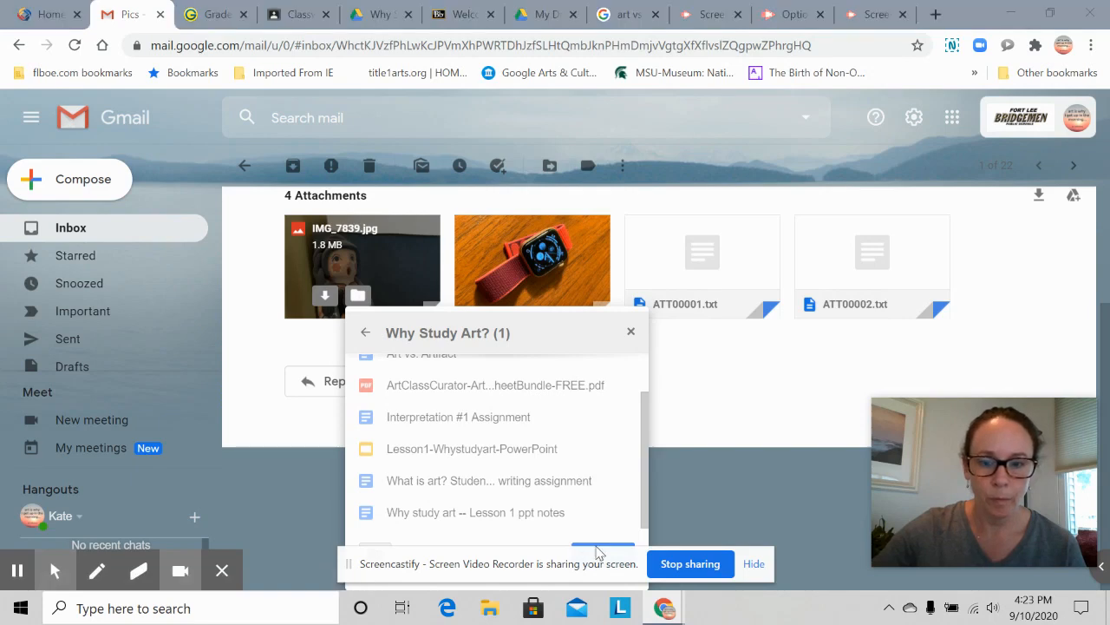
left_click(753, 563)
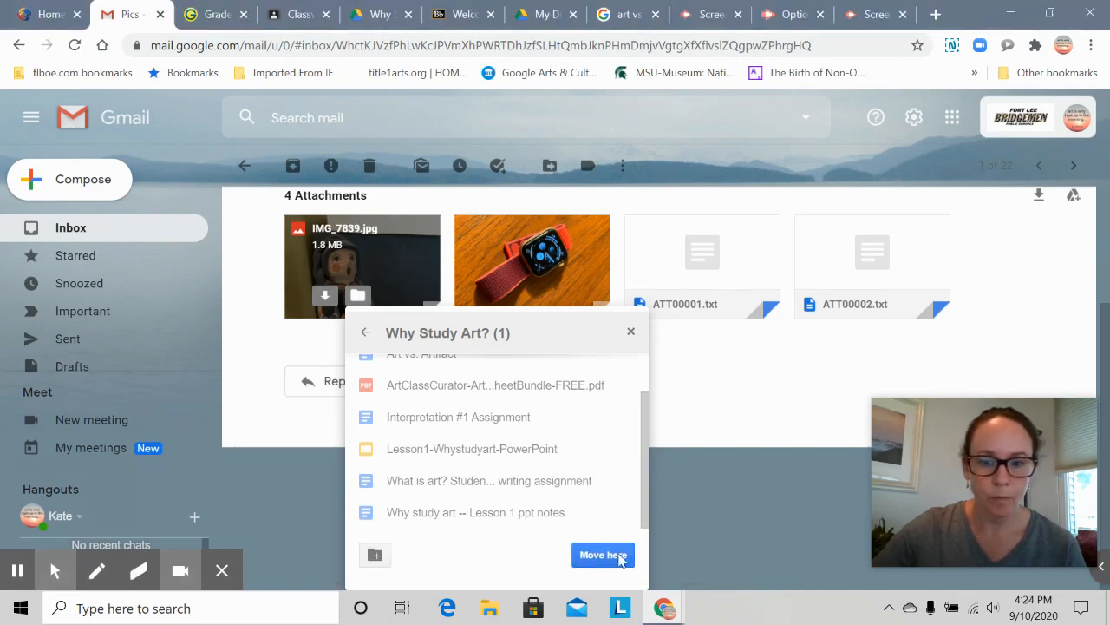
left_click(612, 555)
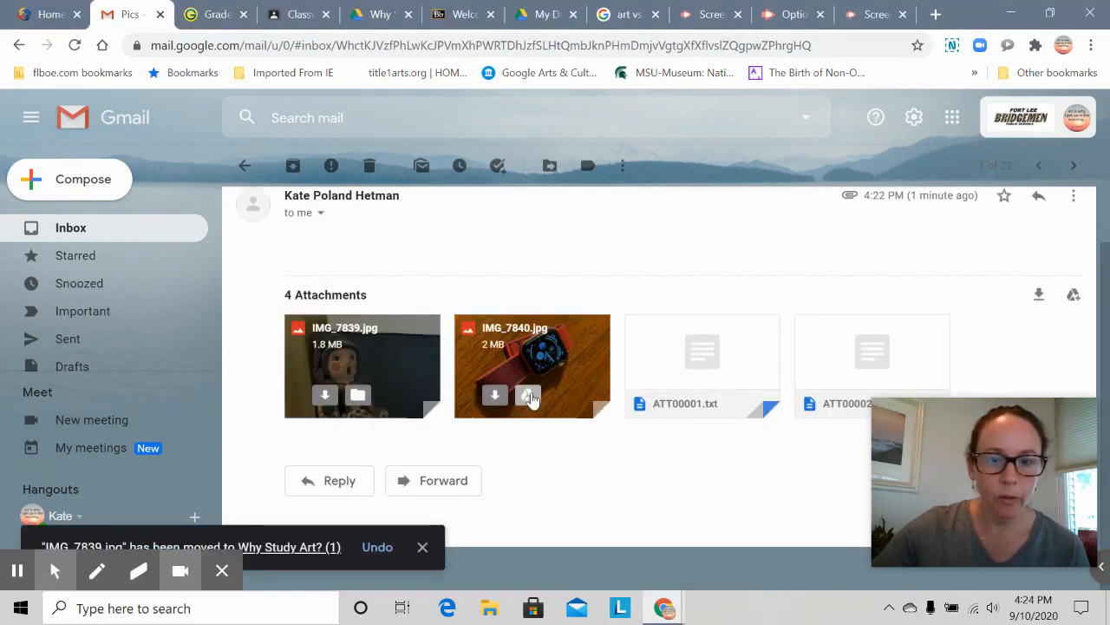
Add the IMG_7840.jpg attachment to Drive and move it into Online Assignments > "Why Study Art? (1)".
left_click(530, 397)
left_click(665, 434)
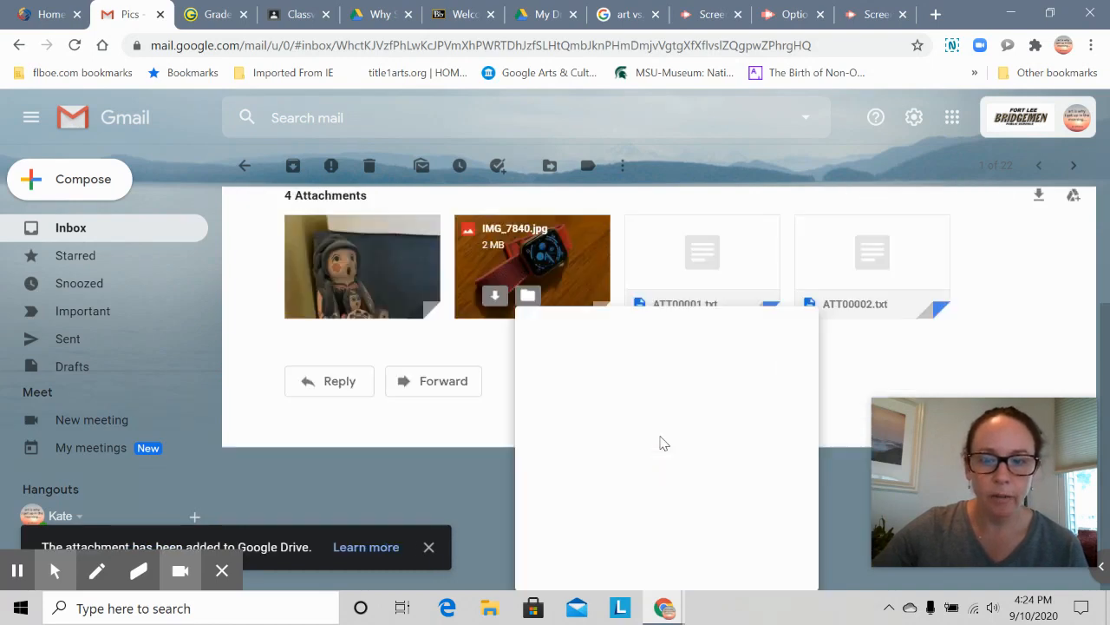
scroll(679, 483, "down", 8)
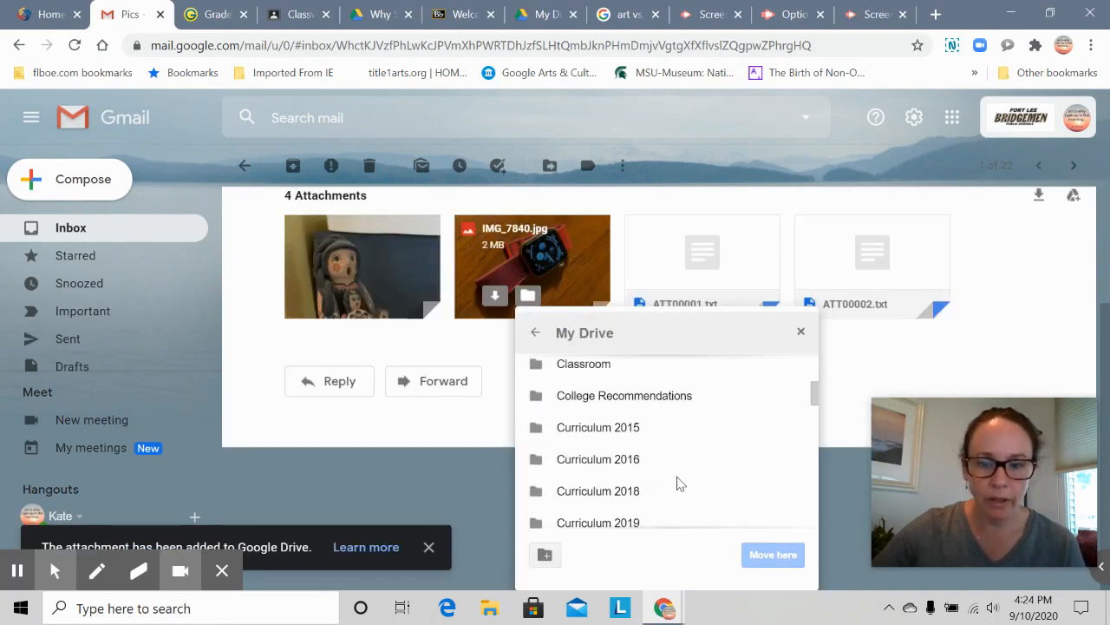
scroll(689, 474, "down", 5)
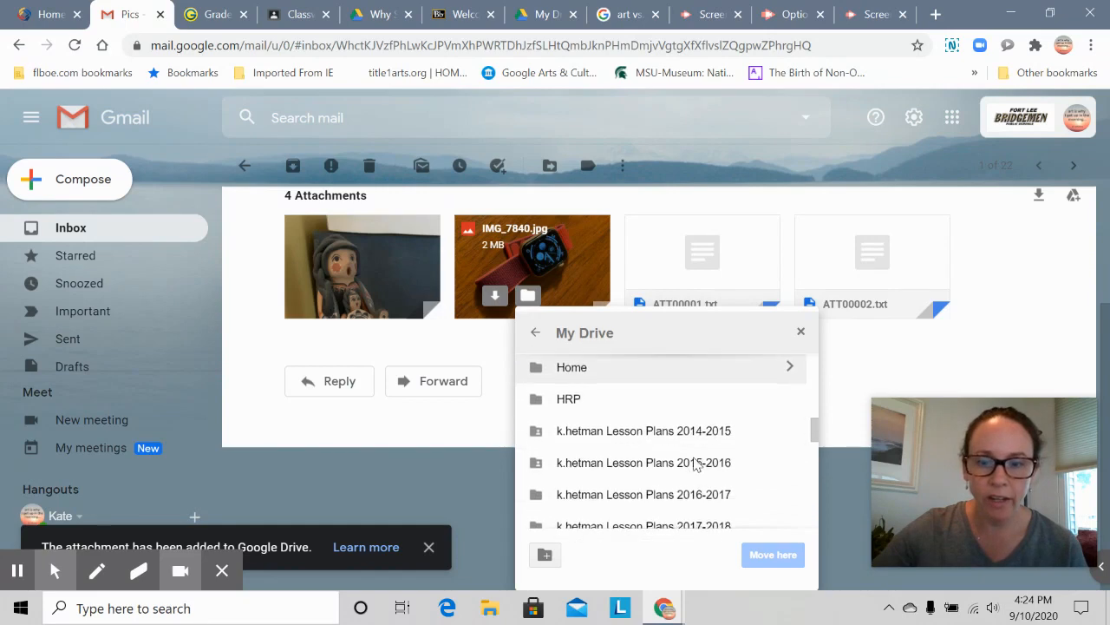
scroll(702, 461, "down", 2)
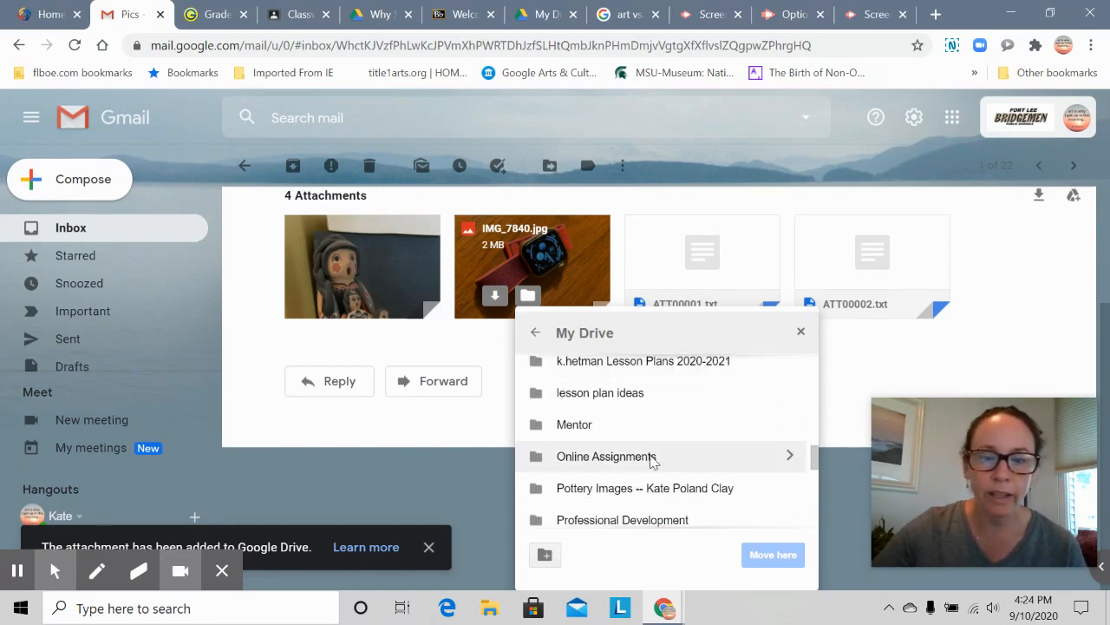
left_click(787, 456)
scroll(707, 451, "down", 5)
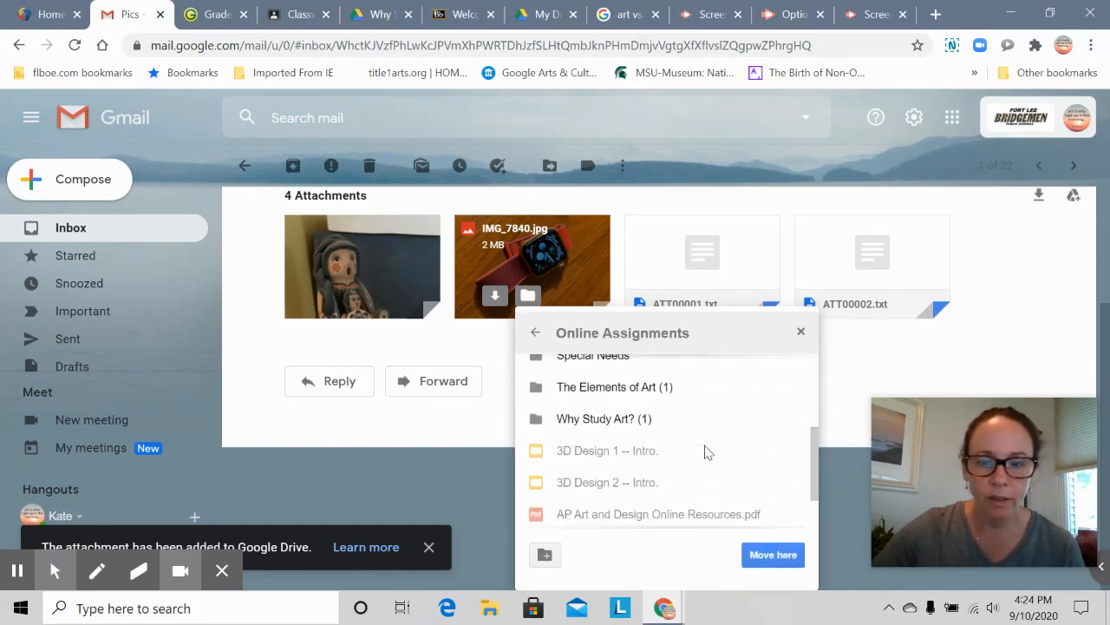
left_click(788, 418)
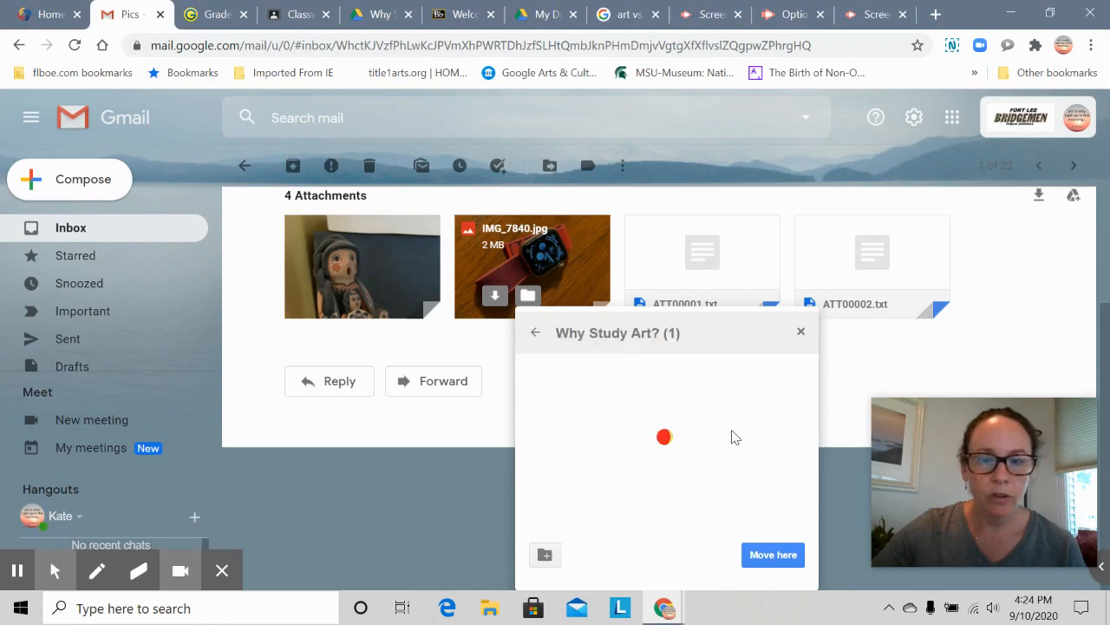
scroll(734, 456, "down", 3)
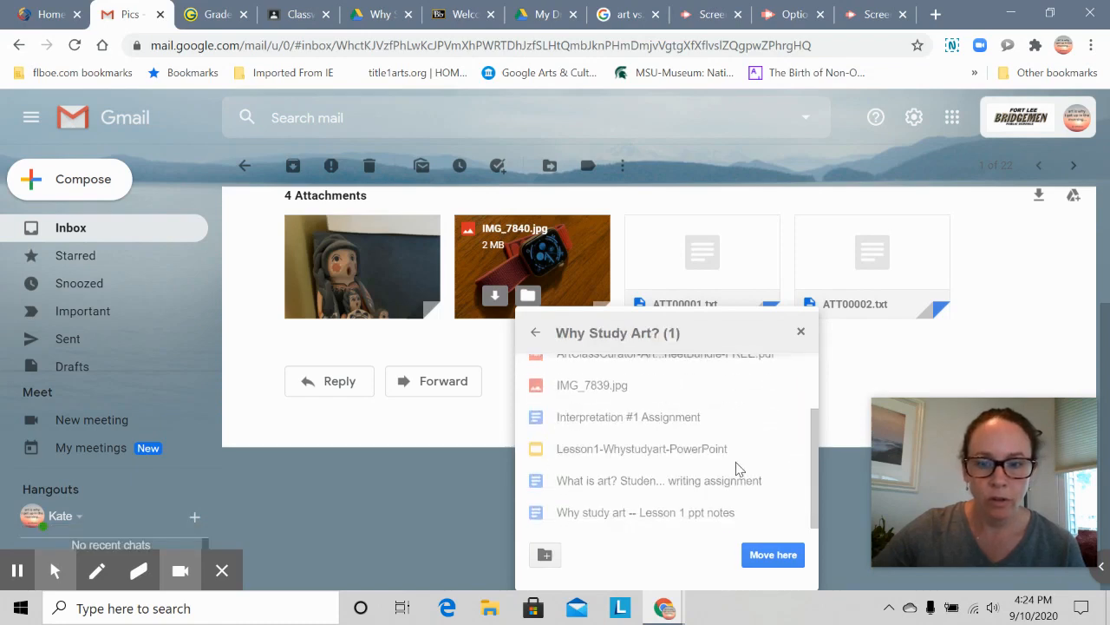
left_click(784, 560)
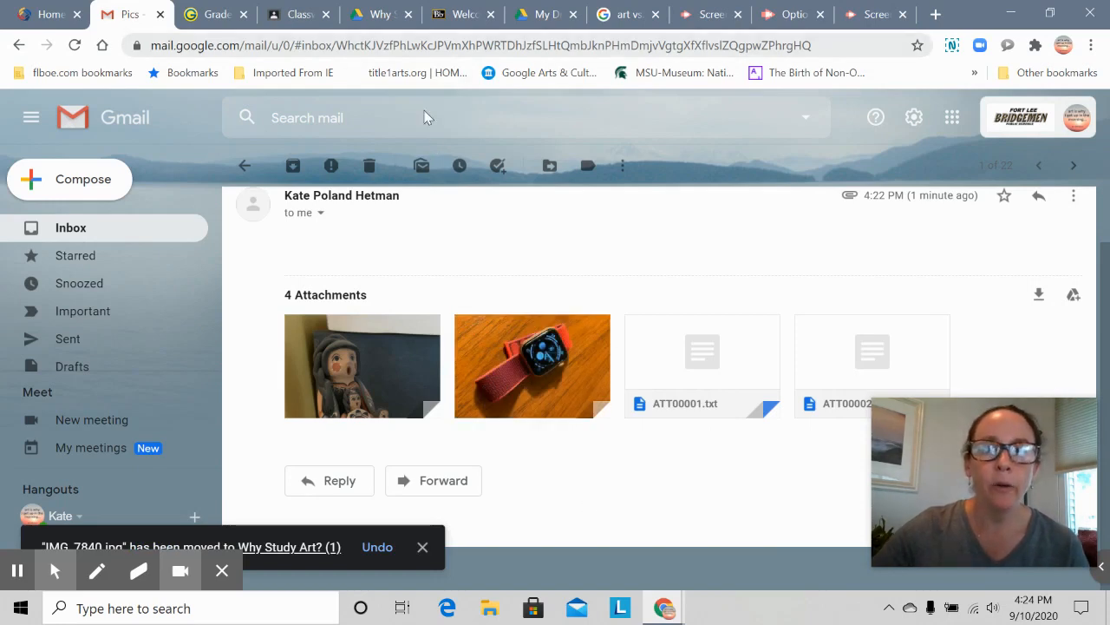
Switch to the "Why Study Art? (1)" folder in Google Drive and create a new Google Drawing there.
left_click(539, 15)
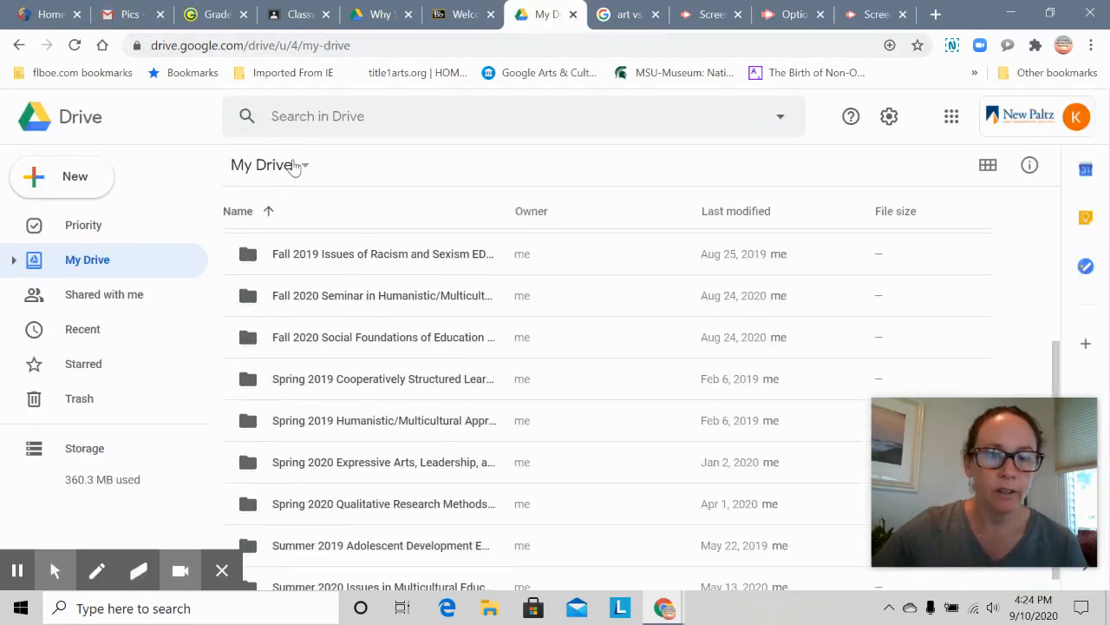
left_click(380, 14)
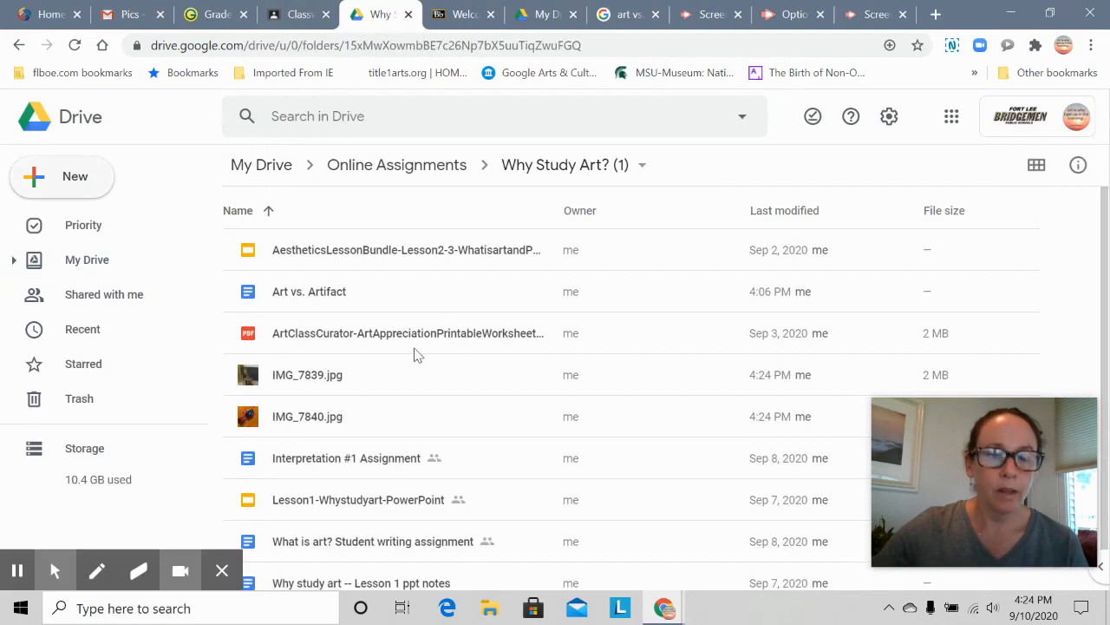
left_click(76, 184)
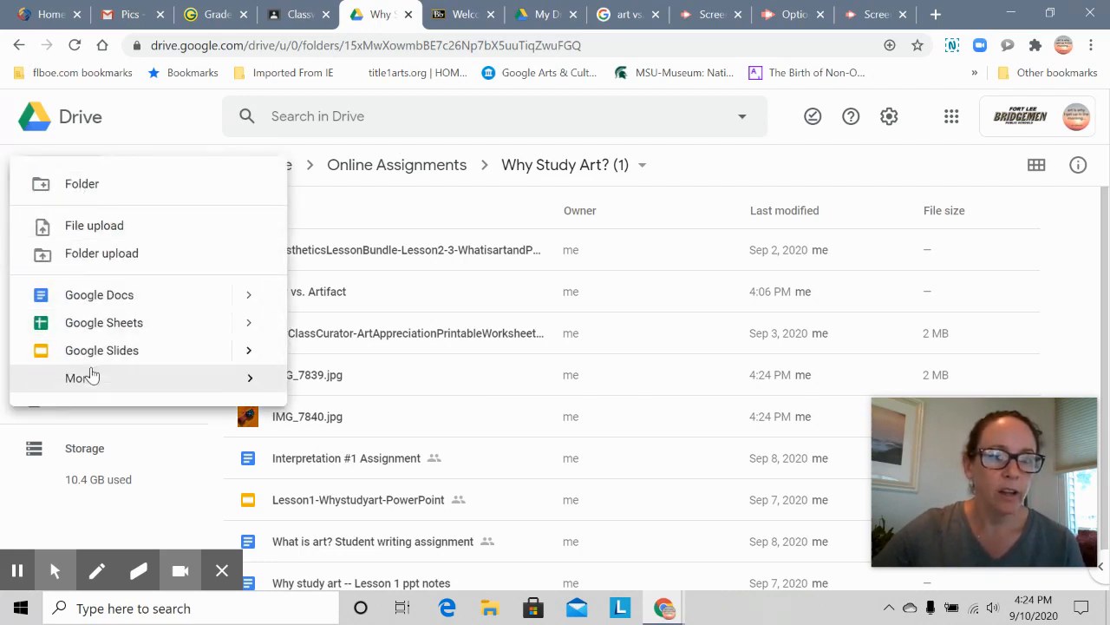
mouse_move(83, 378)
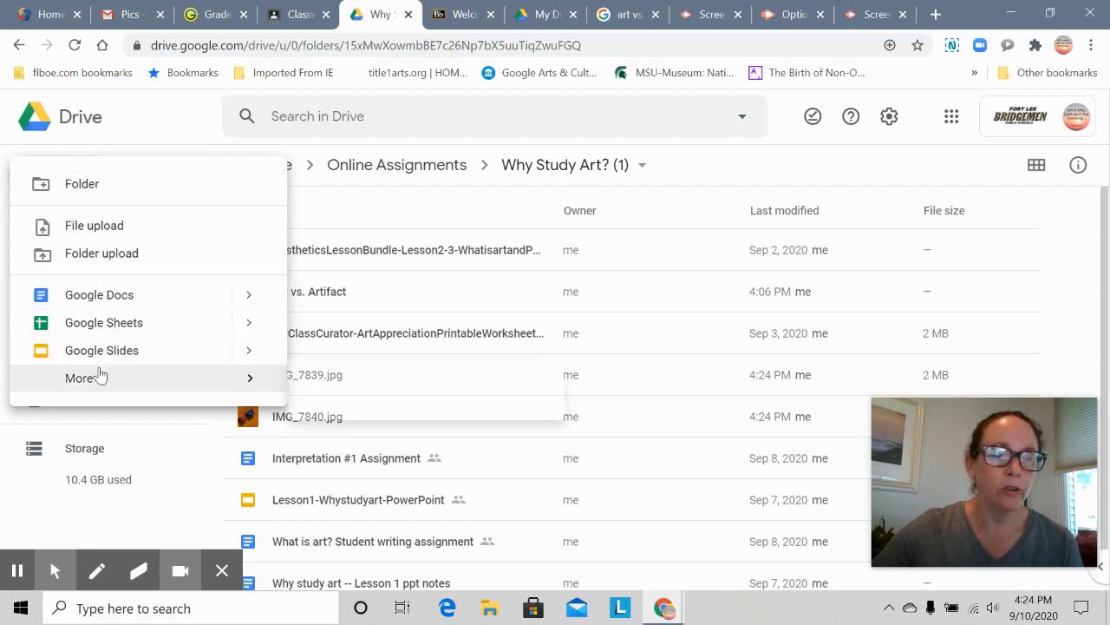
left_click(387, 419)
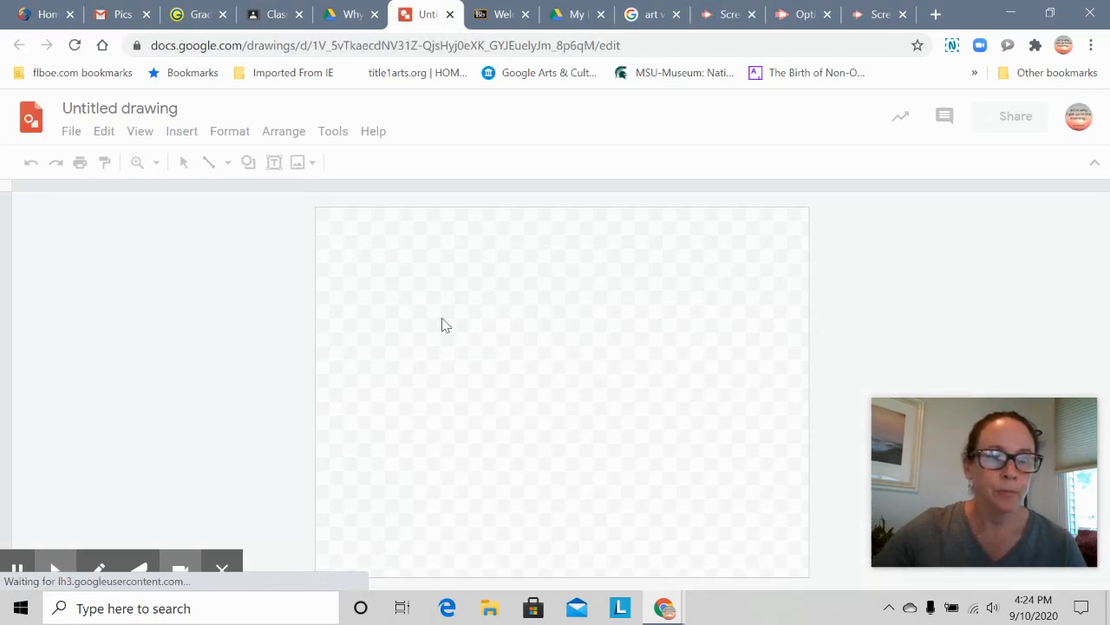
Rename the untitled drawing "Art vs. Artifact".
left_click(161, 106)
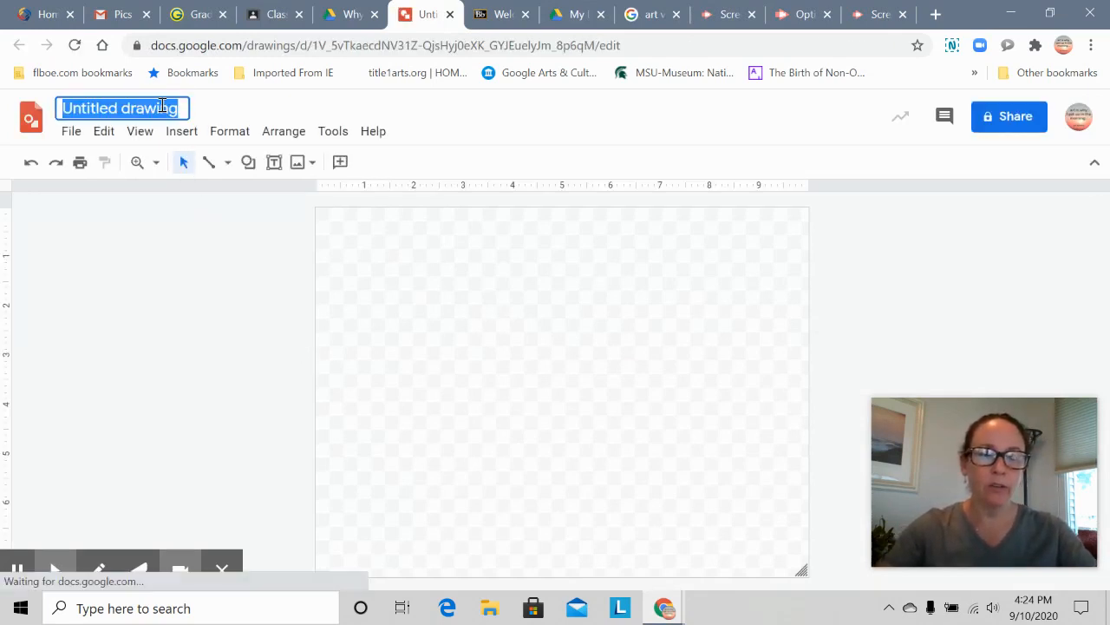
type("Art v")
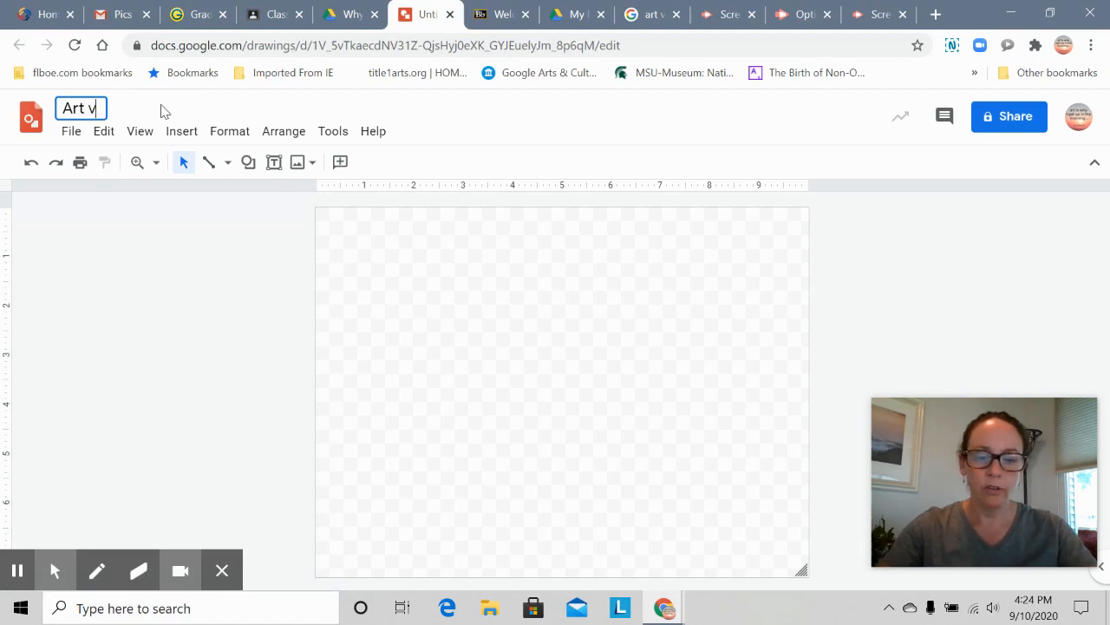
type("s. artifact")
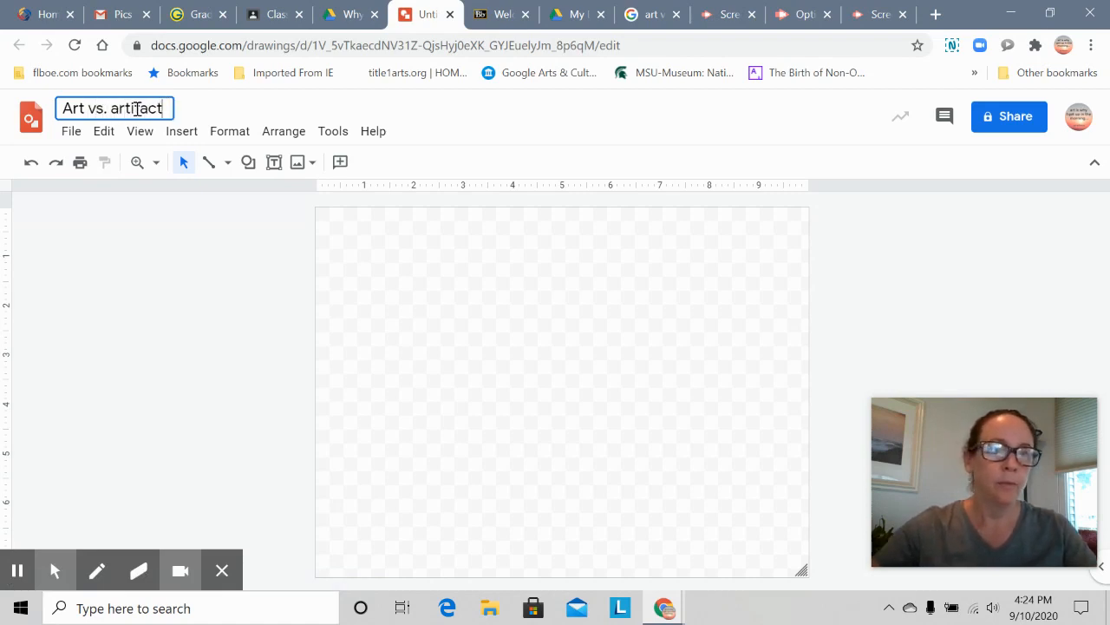
left_click(121, 107)
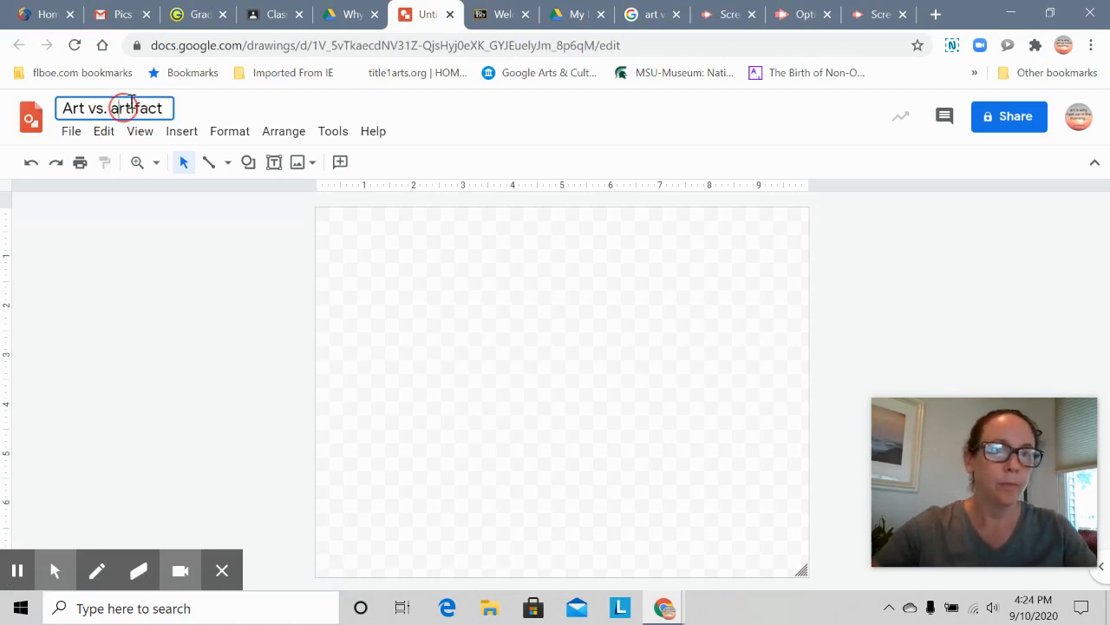
key("BackSpace")
type("A")
left_click(398, 244)
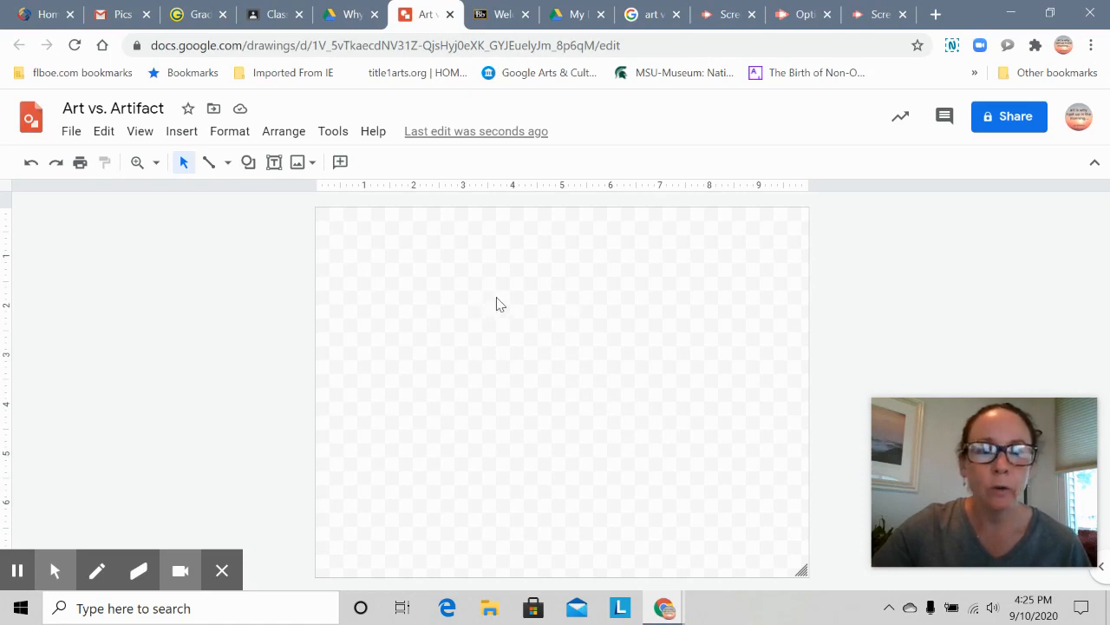
Set the drawing's background to a solid light dusty pink.
right_click(535, 353)
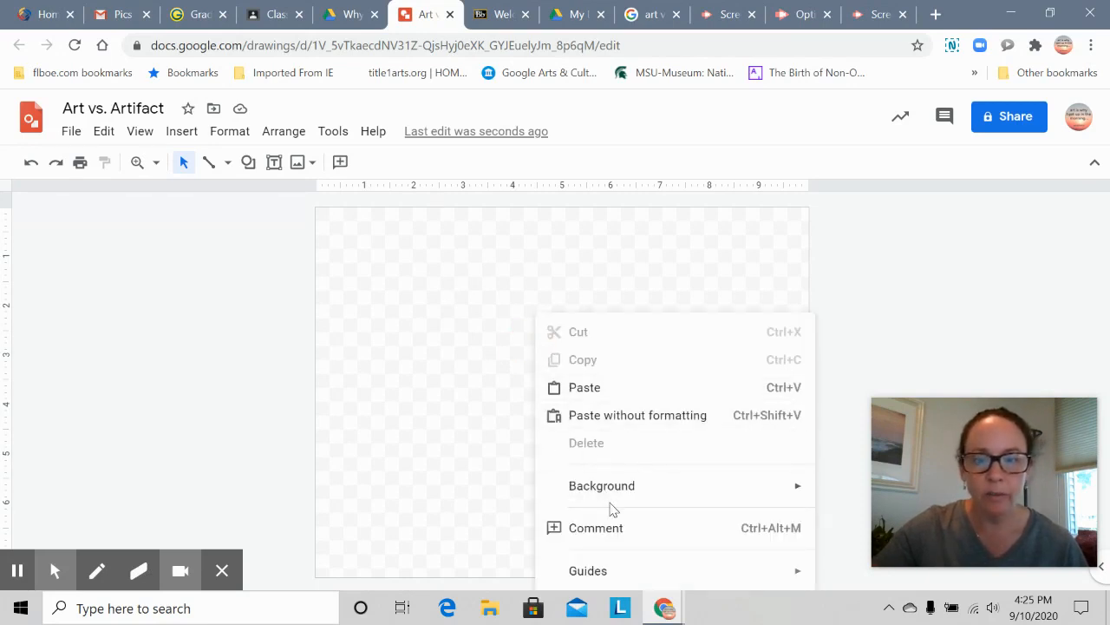
mouse_move(604, 497)
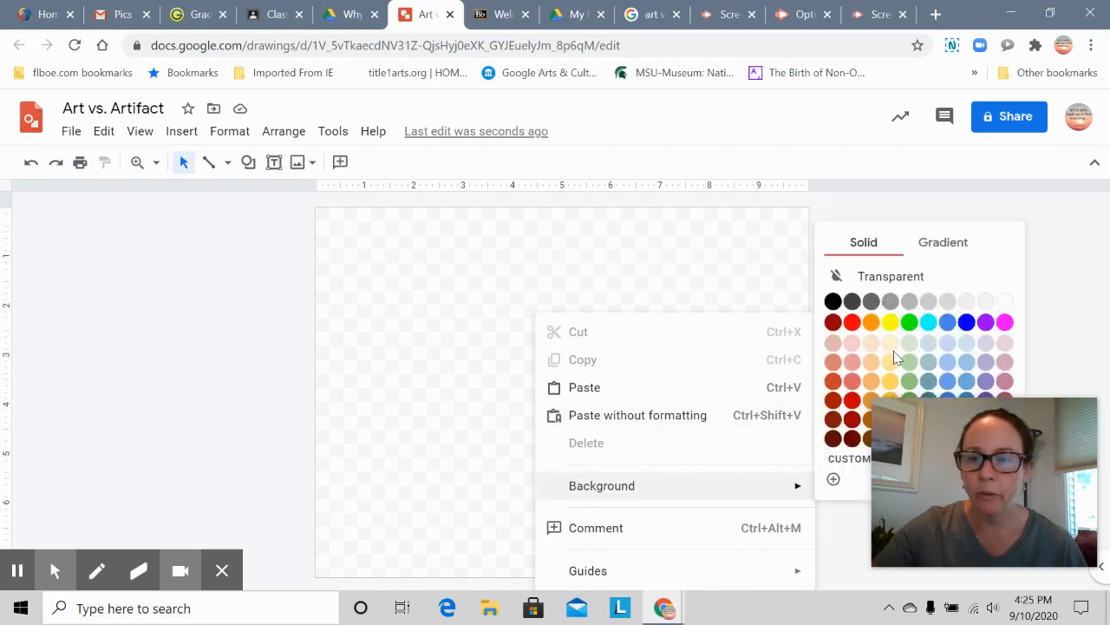
left_click(834, 345)
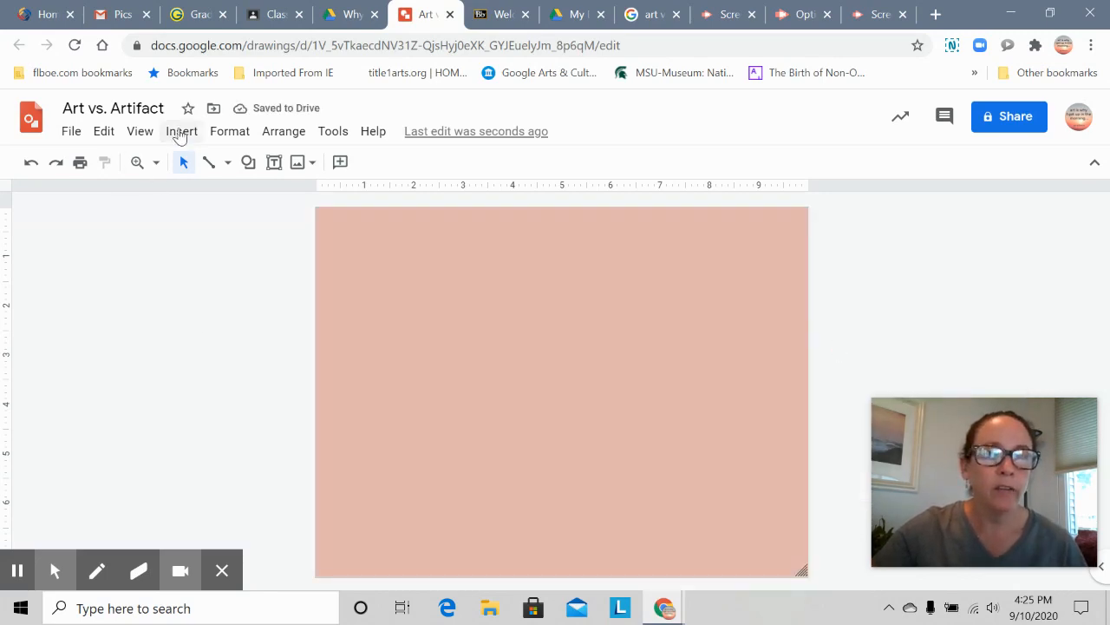
Insert the recent photo of the red-banded watch from Google Drive into the drawing.
left_click(180, 132)
mouse_move(206, 164)
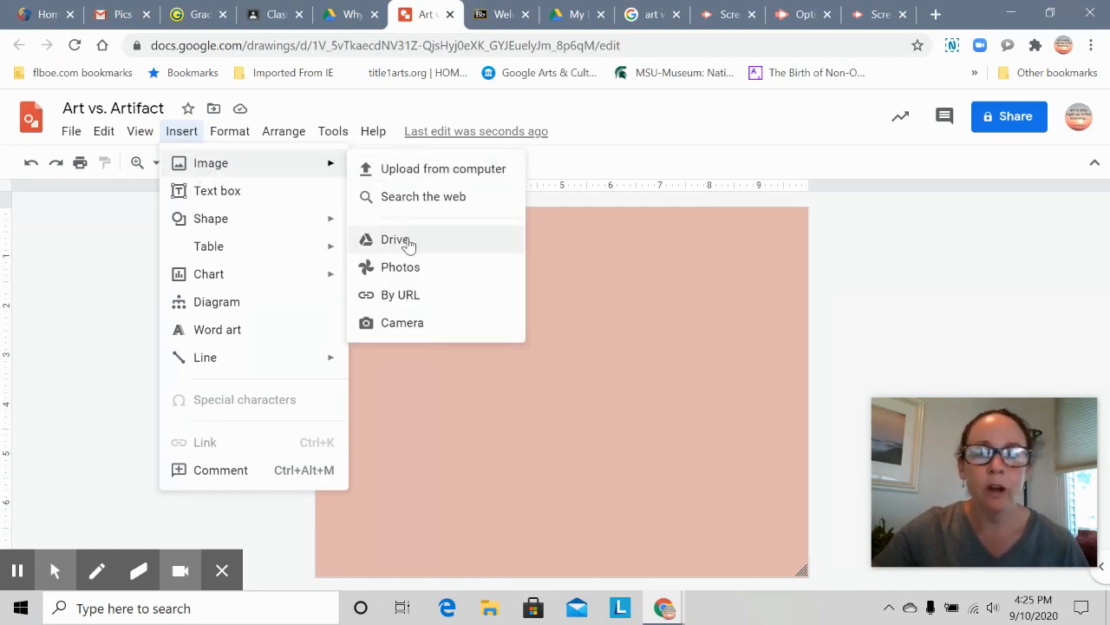
left_click(495, 242)
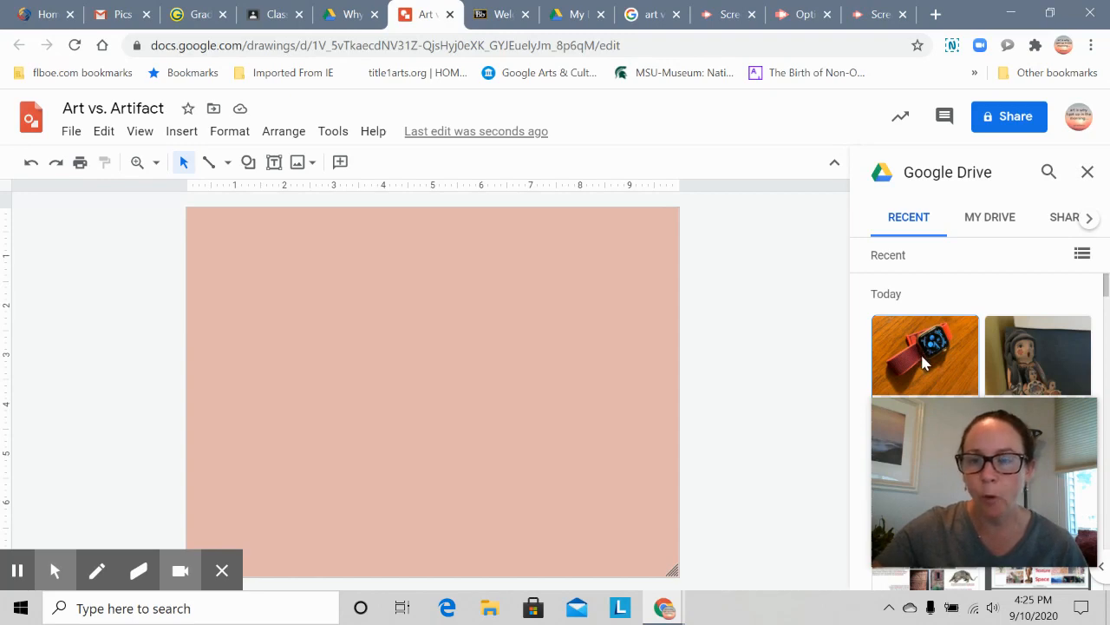
left_click_drag(936, 356, 240, 248)
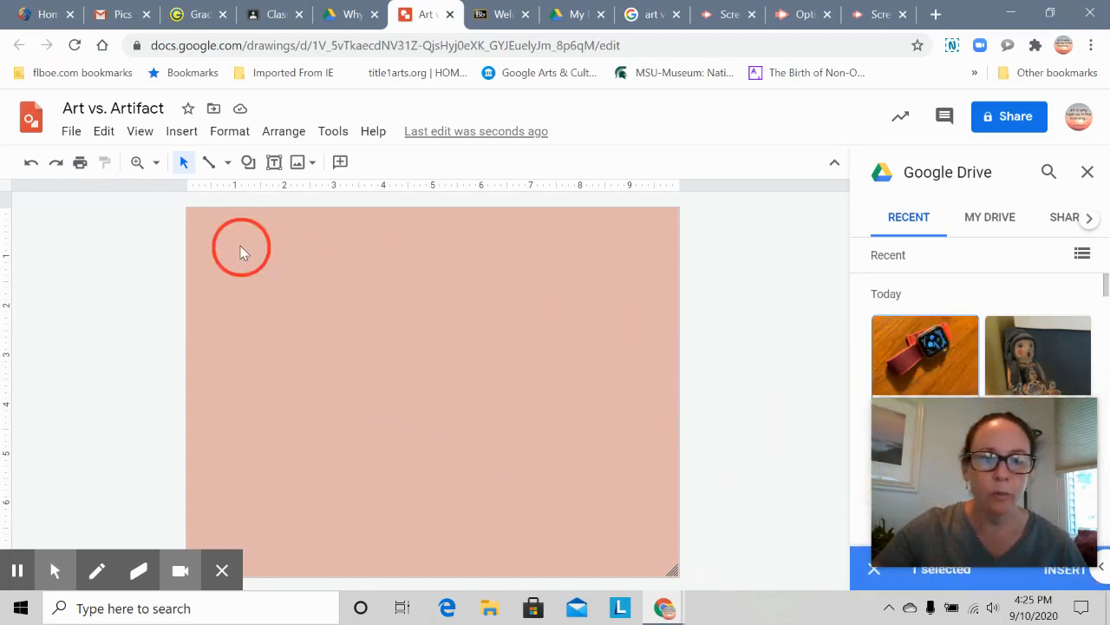
left_click(514, 351)
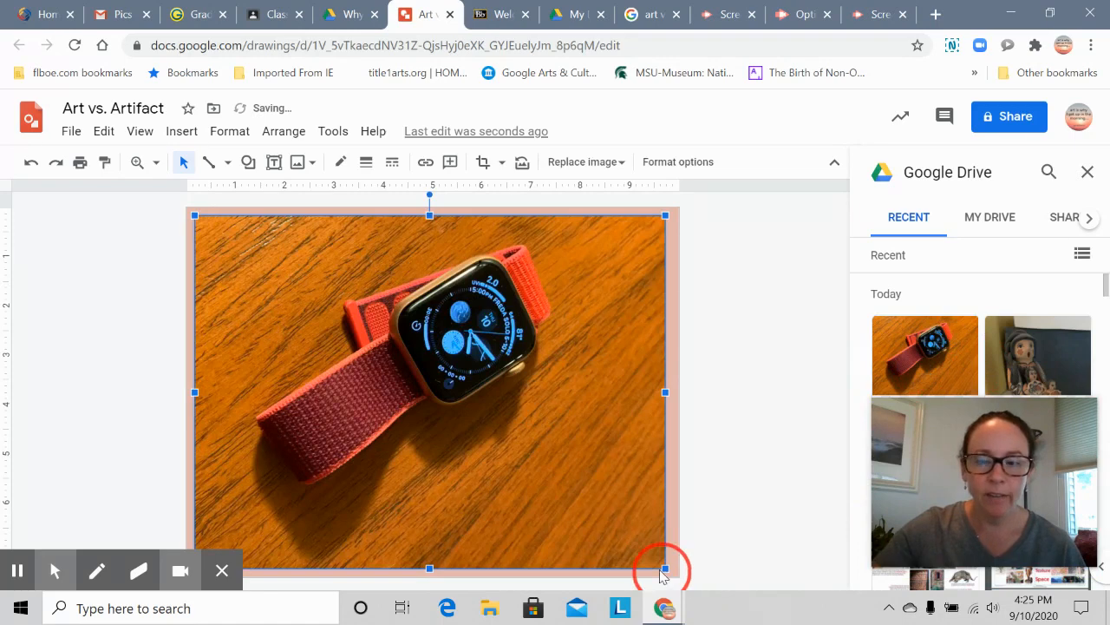
Scale the watch photo down to about 3.9 in wide and place it in the upper-left area of the canvas.
left_click_drag(665, 567, 336, 337)
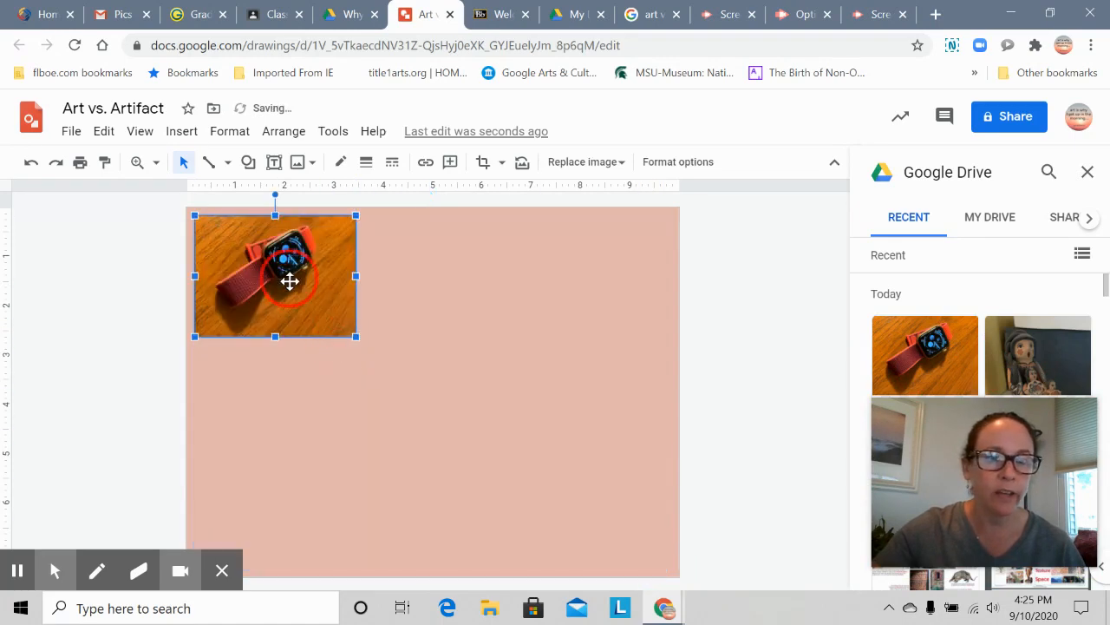
left_click_drag(290, 281, 293, 306)
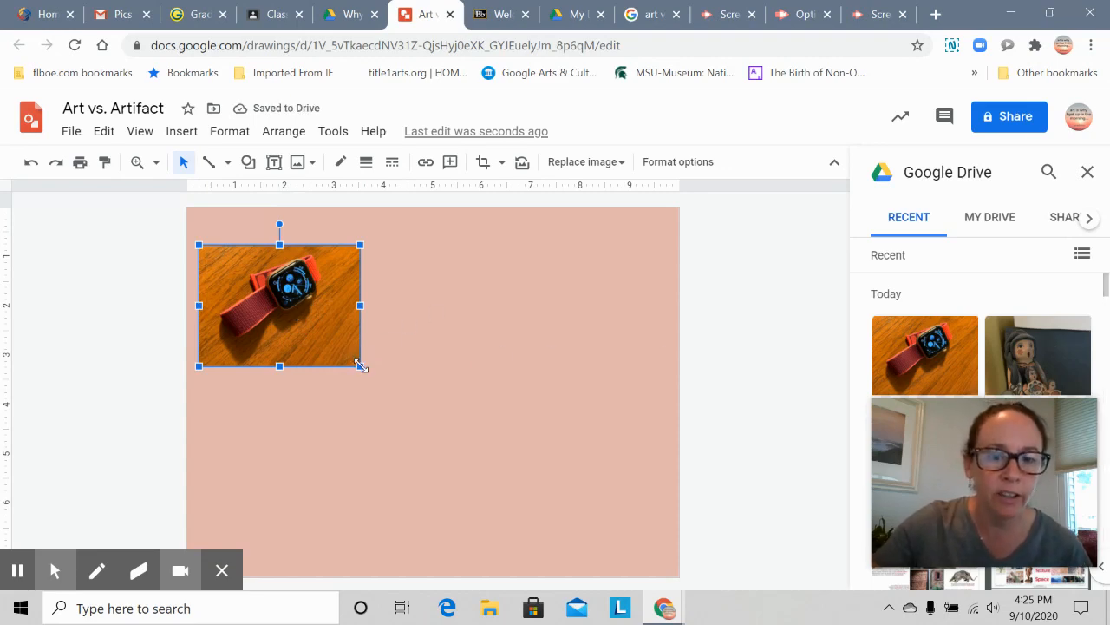
left_click_drag(360, 365, 388, 368)
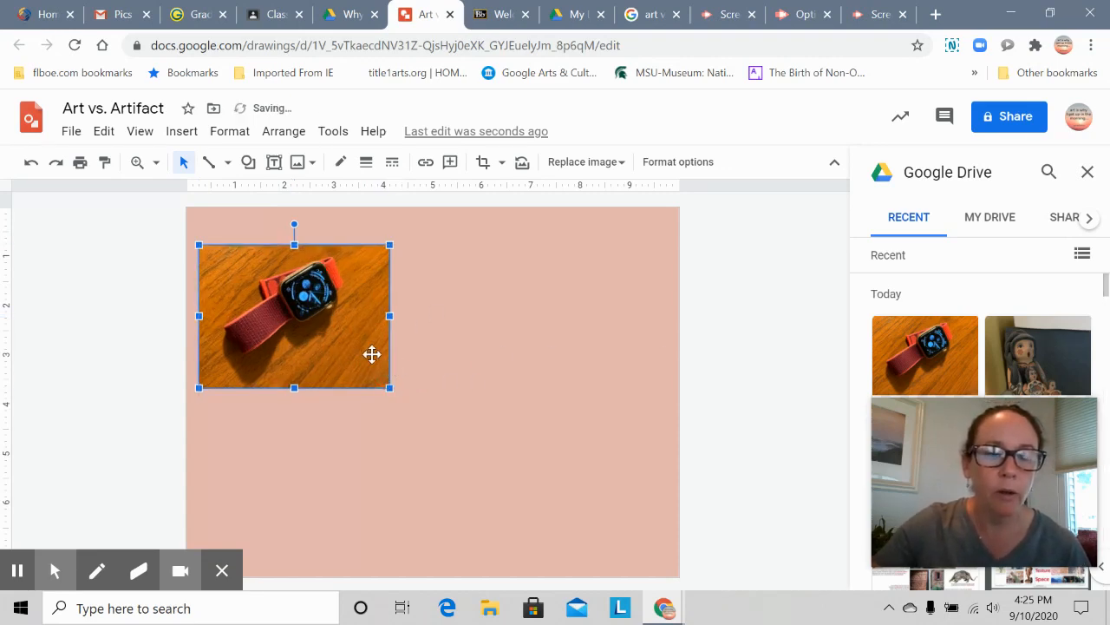
Insert the clay figurine photo from Google Drive and fit it at a reduced size beside the watch photo.
left_click(1063, 340)
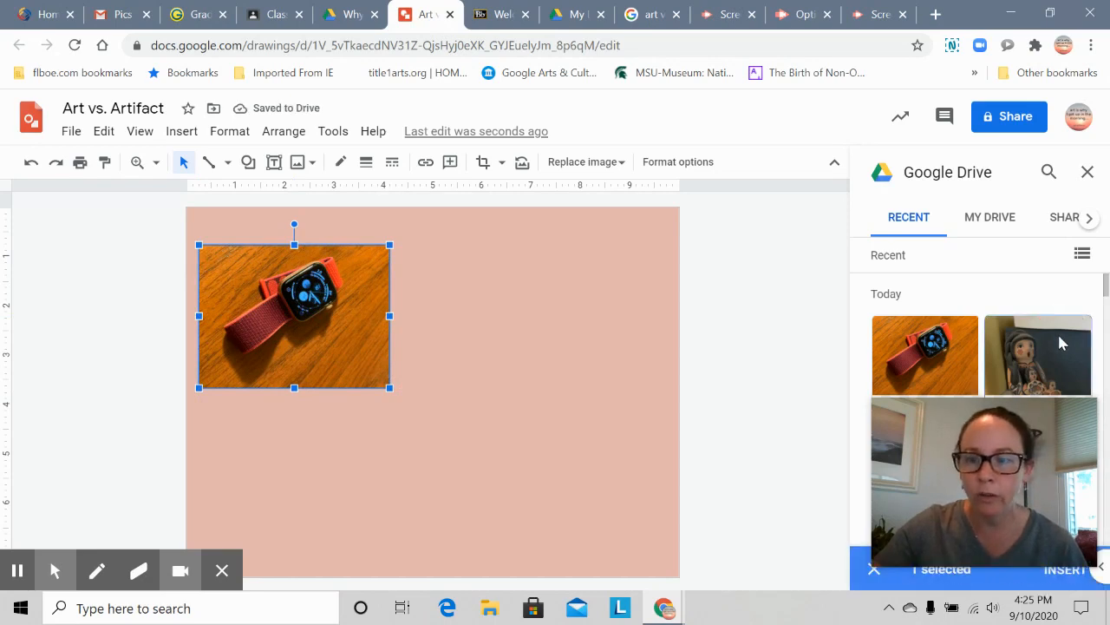
left_click(1065, 569)
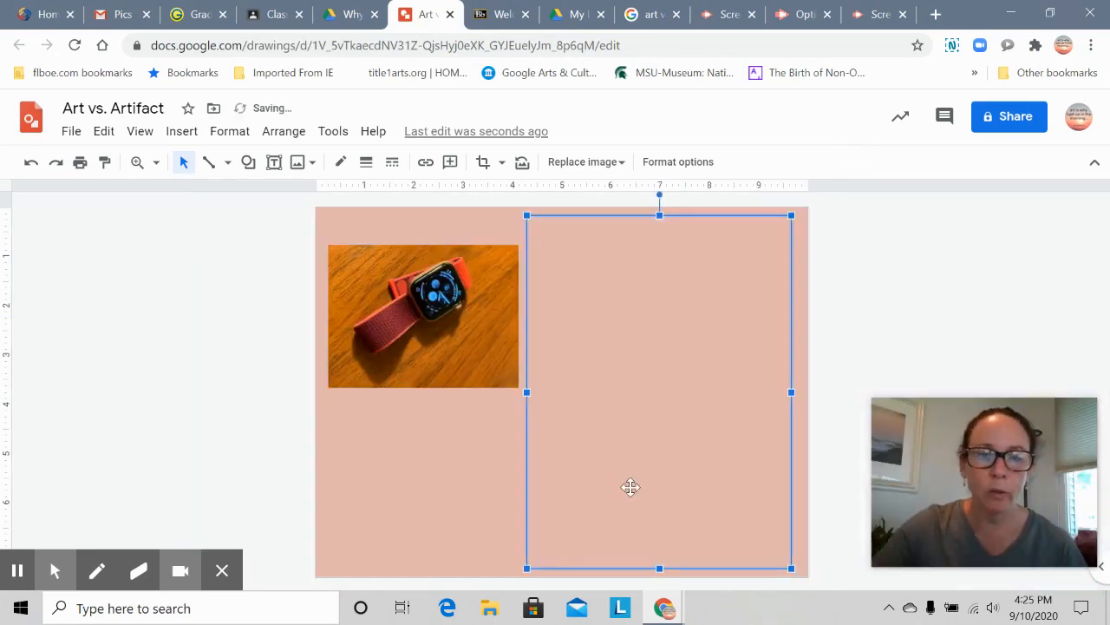
left_click_drag(791, 566, 692, 425)
left_click_drag(642, 346, 710, 350)
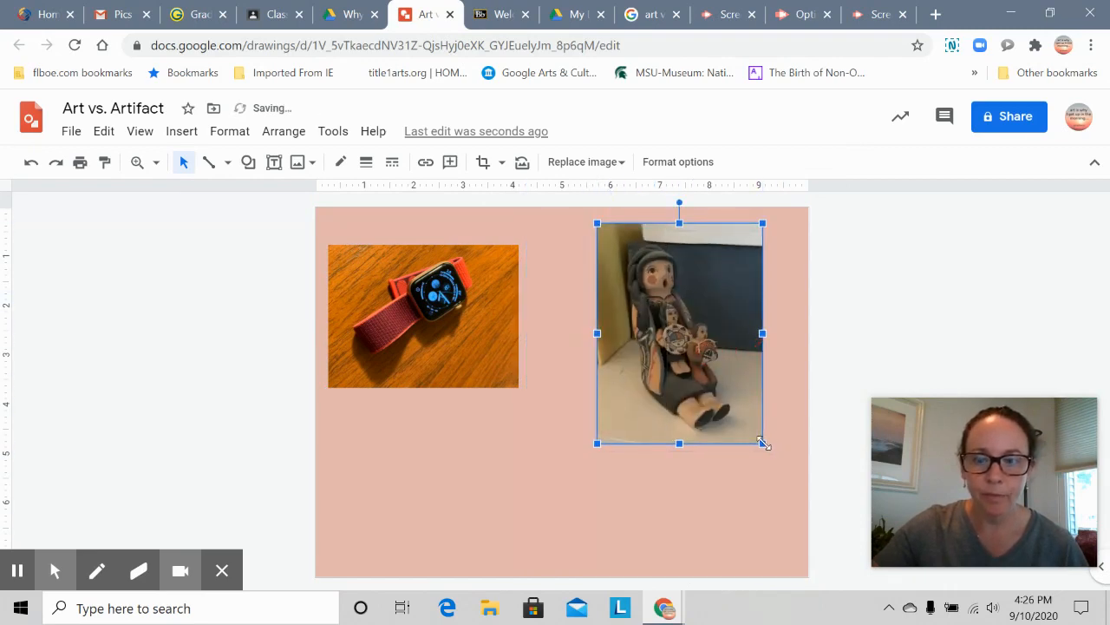
Shrink the figurine photo to about 2.6 in wide and reposition both photos side by side across the upper canvas.
left_click_drag(763, 443, 727, 397)
left_click_drag(664, 330, 702, 342)
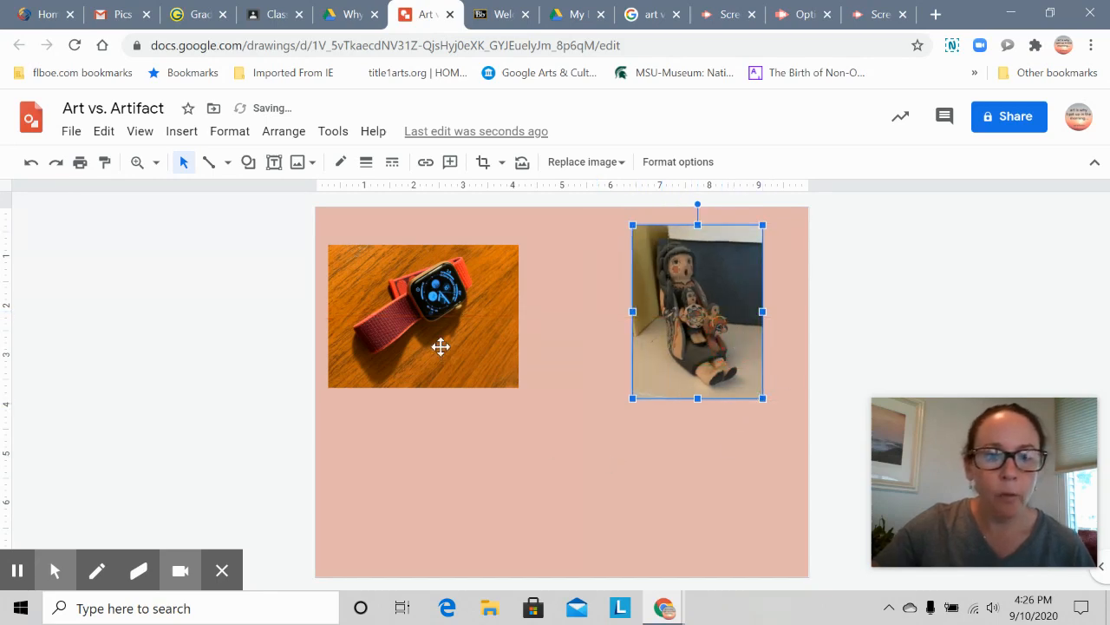
left_click_drag(439, 347, 463, 327)
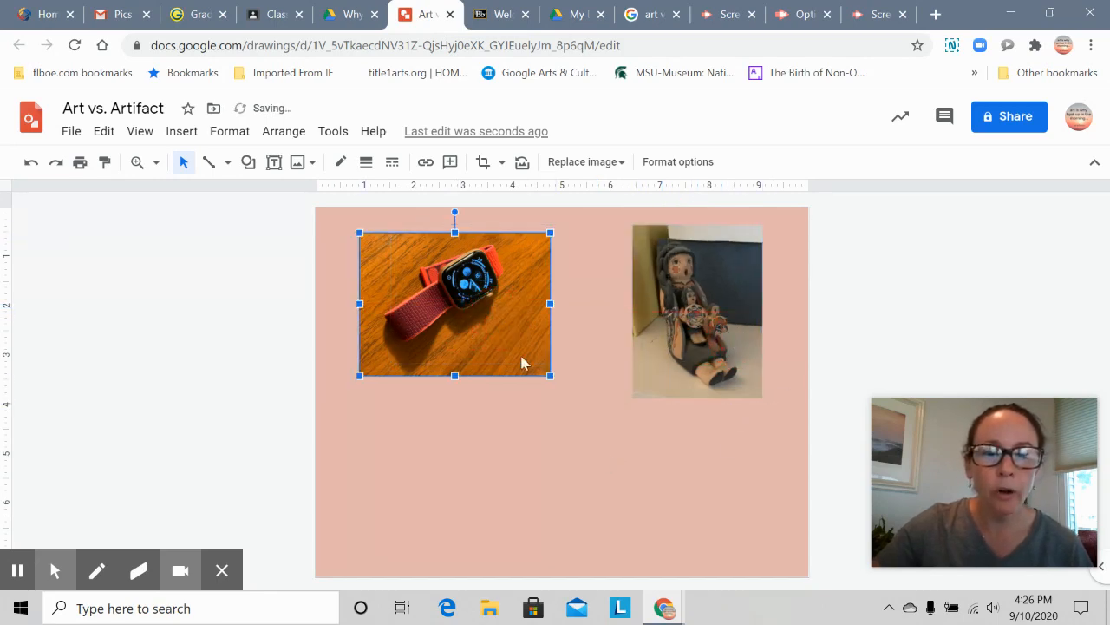
Add a text box about 3.5 in wide below the watch photo, with the font size set to 18.
left_click(275, 164)
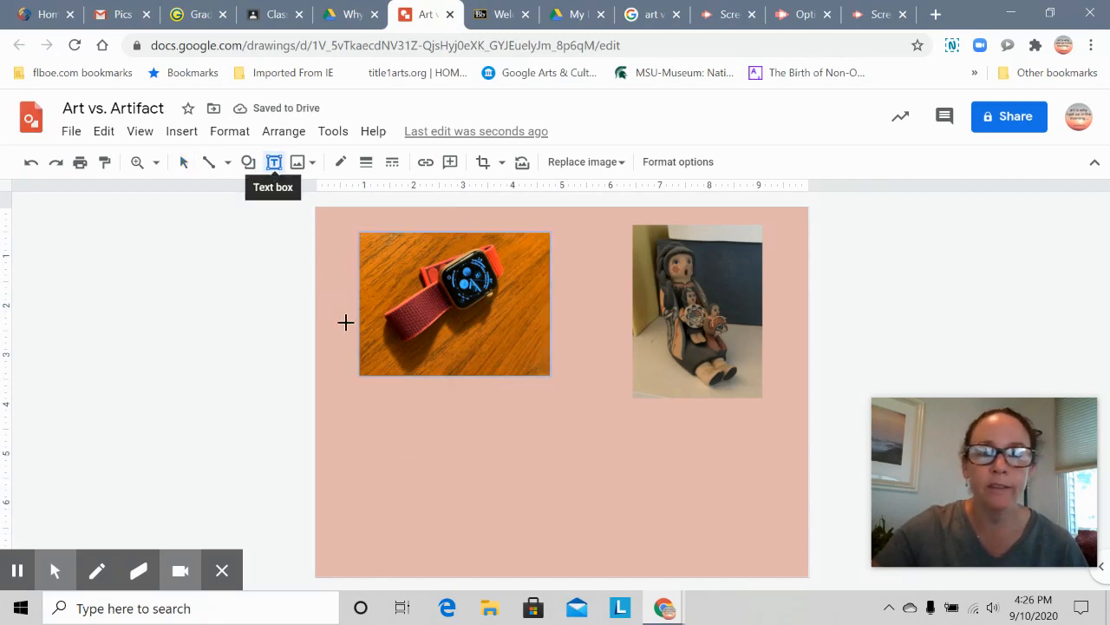
left_click_drag(356, 387, 554, 565)
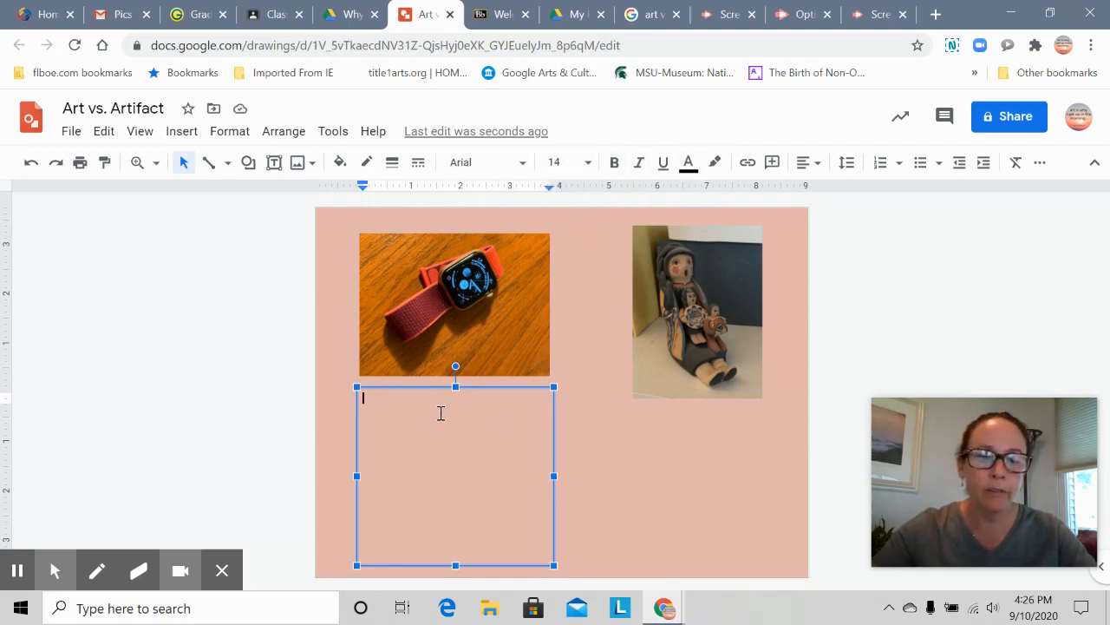
left_click(588, 165)
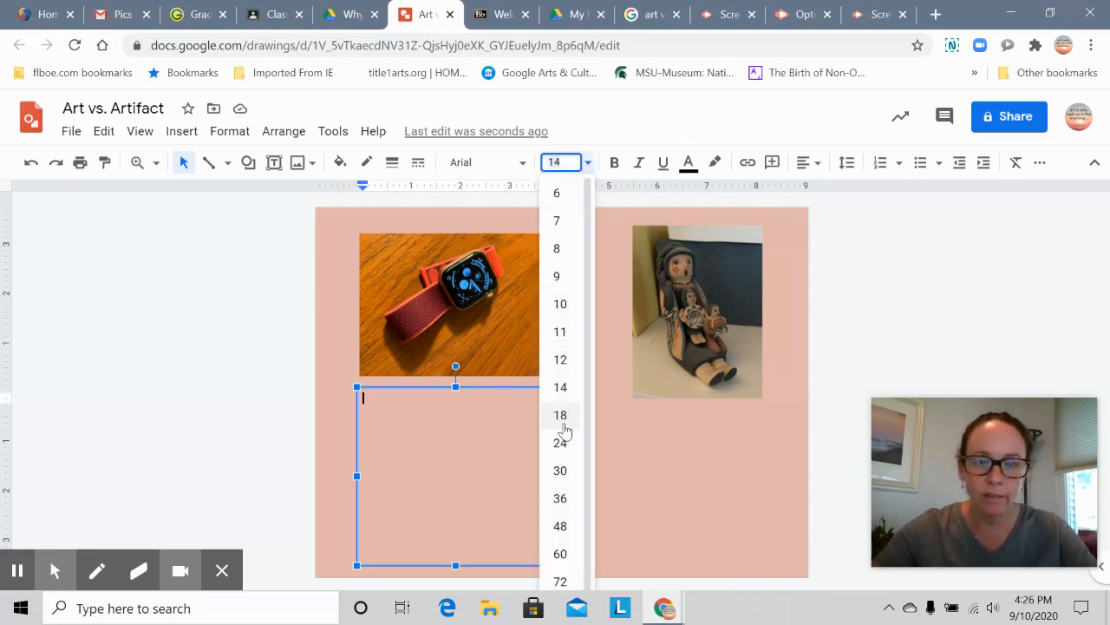
left_click(563, 417)
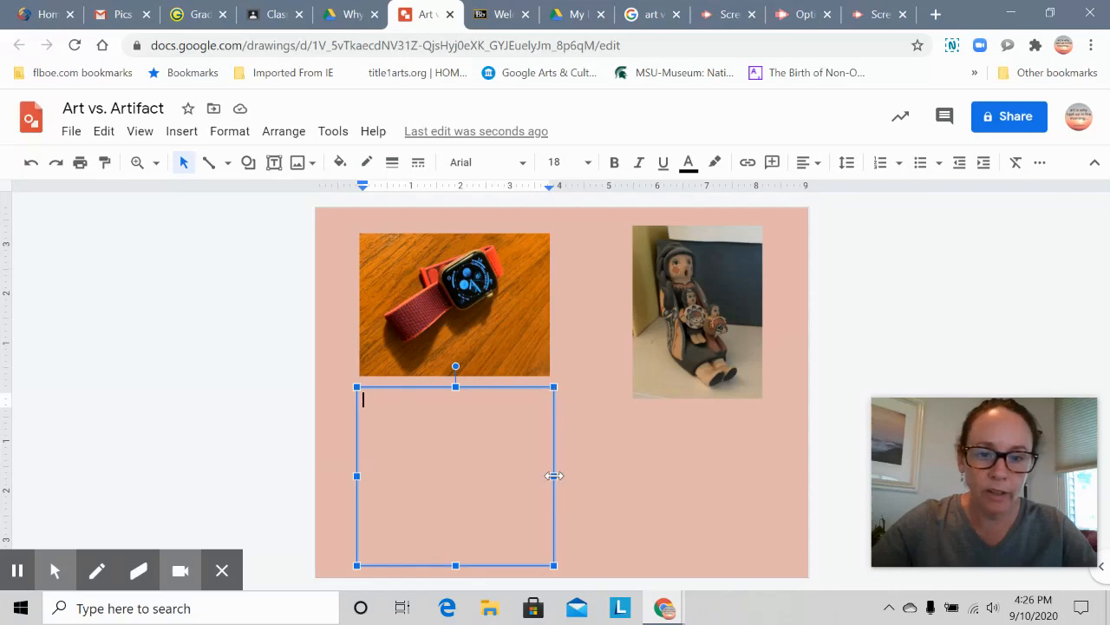
left_click_drag(554, 476, 527, 476)
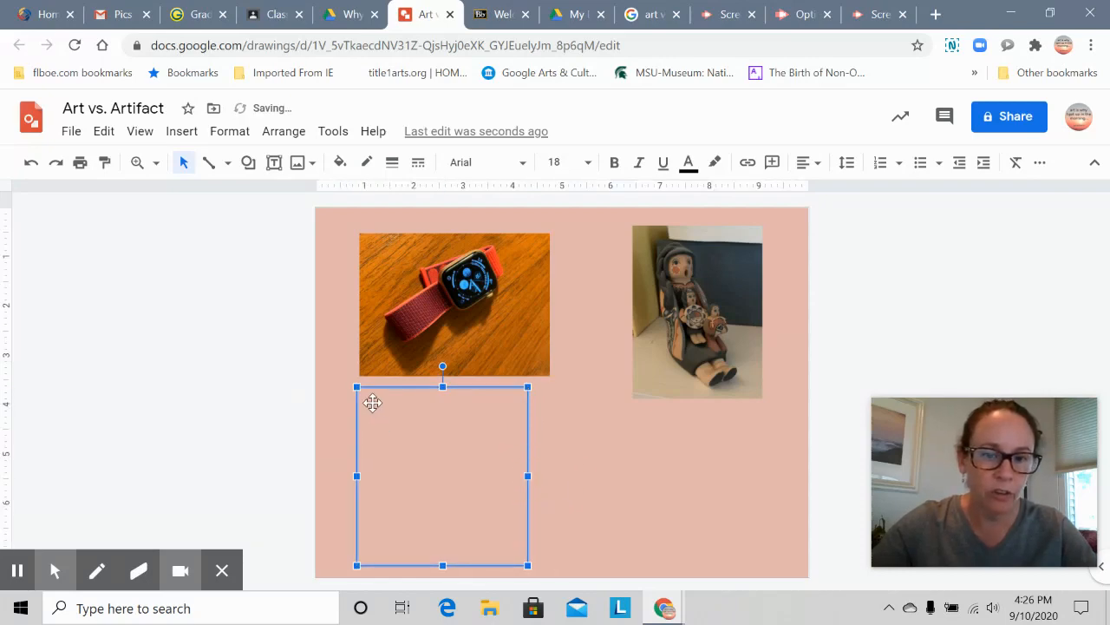
Enter the heading "Artifact because..." in the text box and start a bulleted list beneath it.
left_click(380, 404)
type("A")
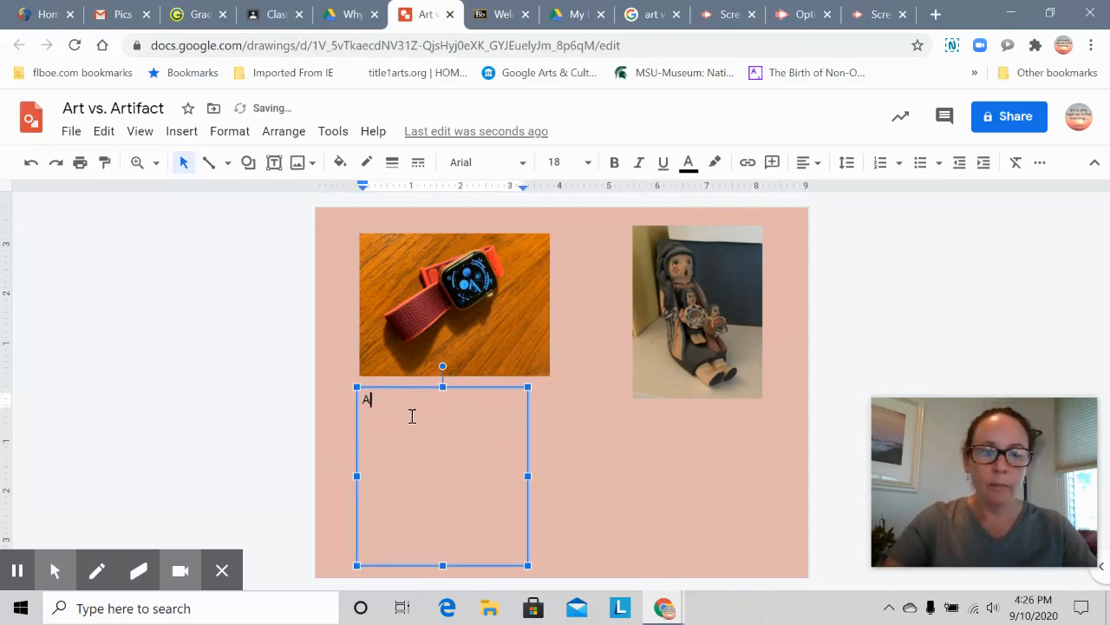
type("rtifact")
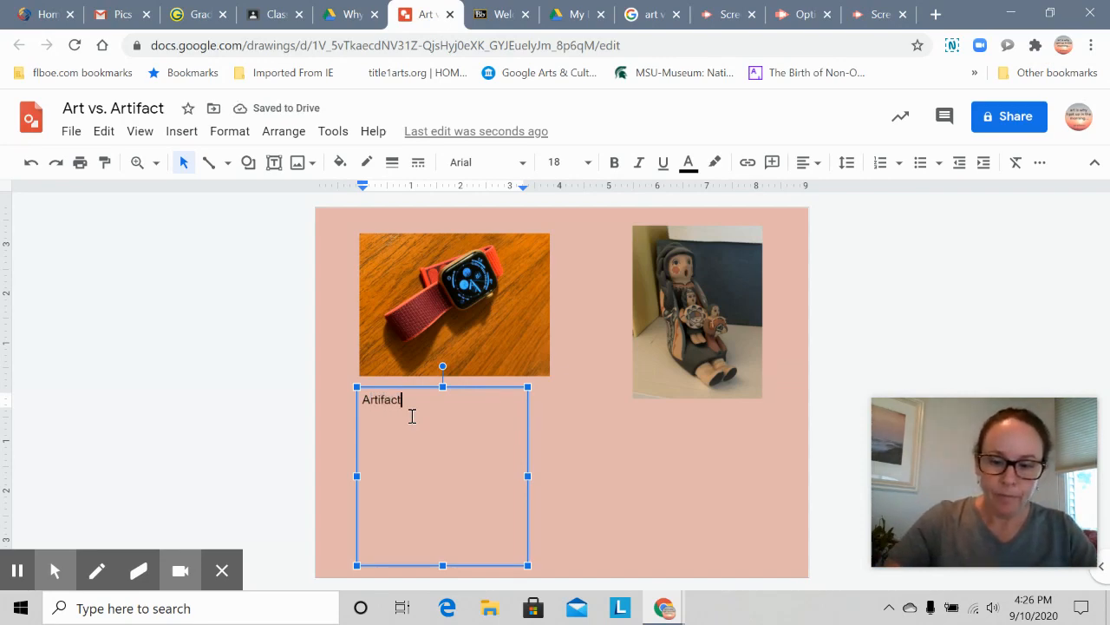
key("Return")
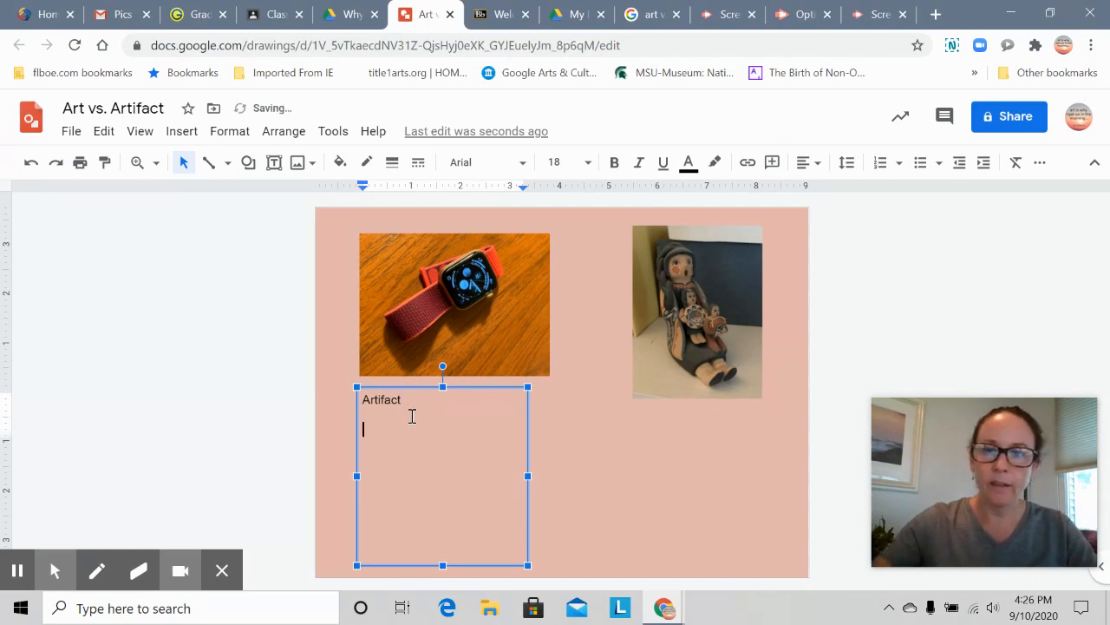
left_click(920, 162)
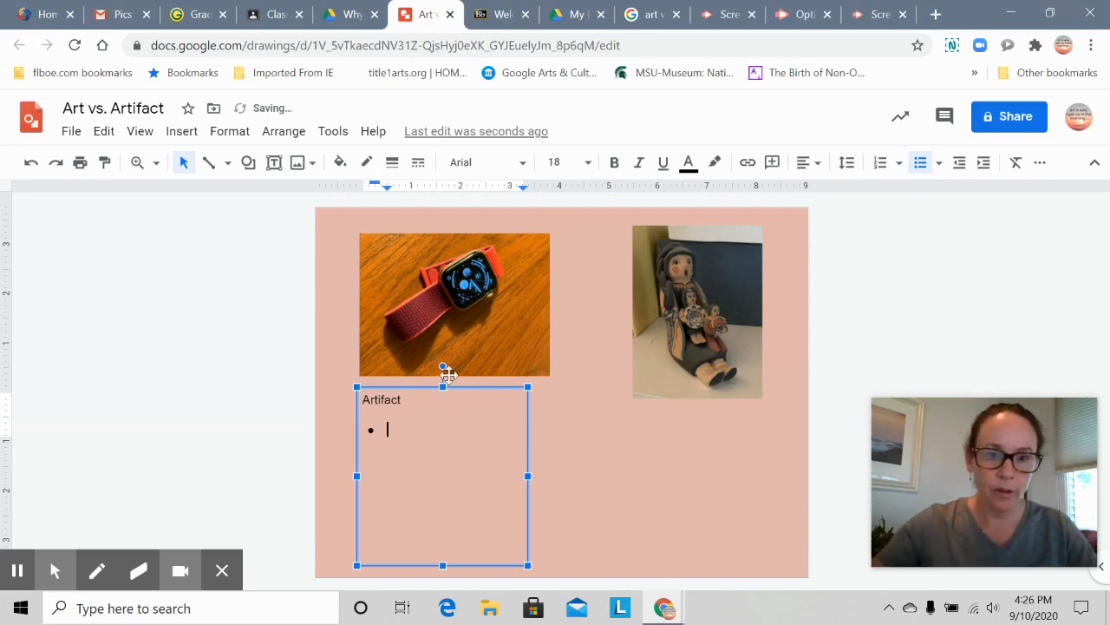
left_click(414, 399)
type("beca")
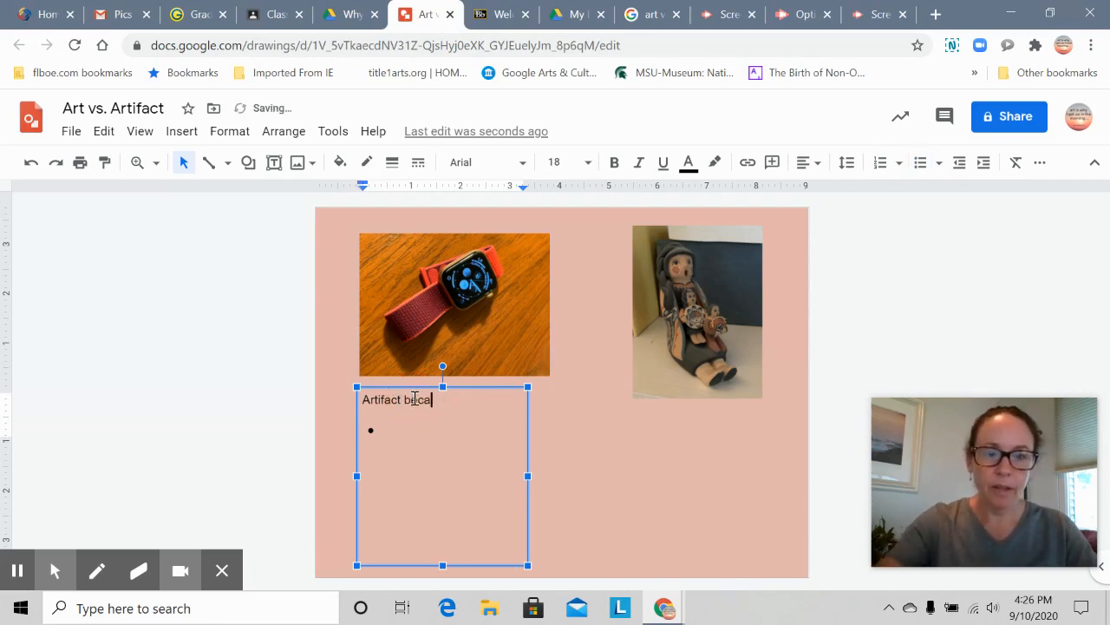
type("use...")
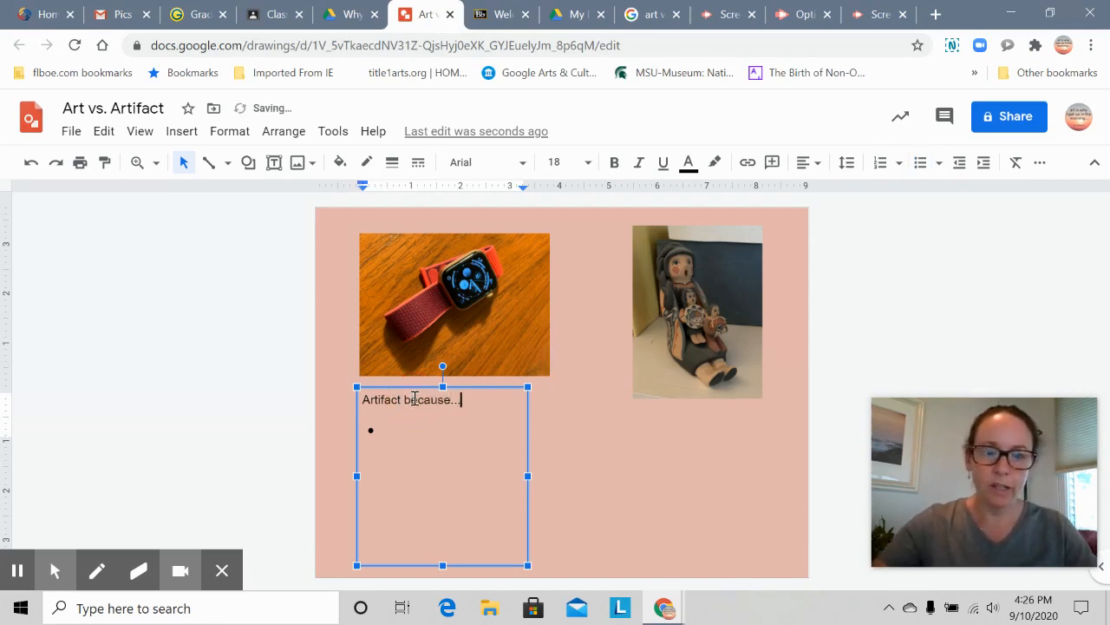
Write the first bullet as "It is an object that is indicative of the time we live in".
left_click(394, 428)
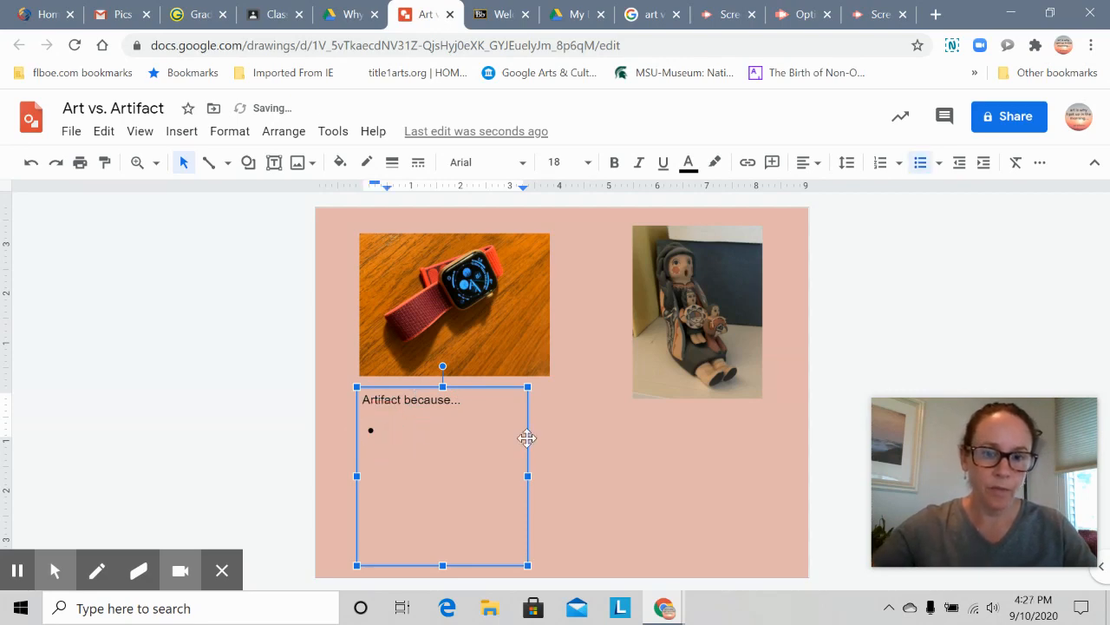
type("It is a")
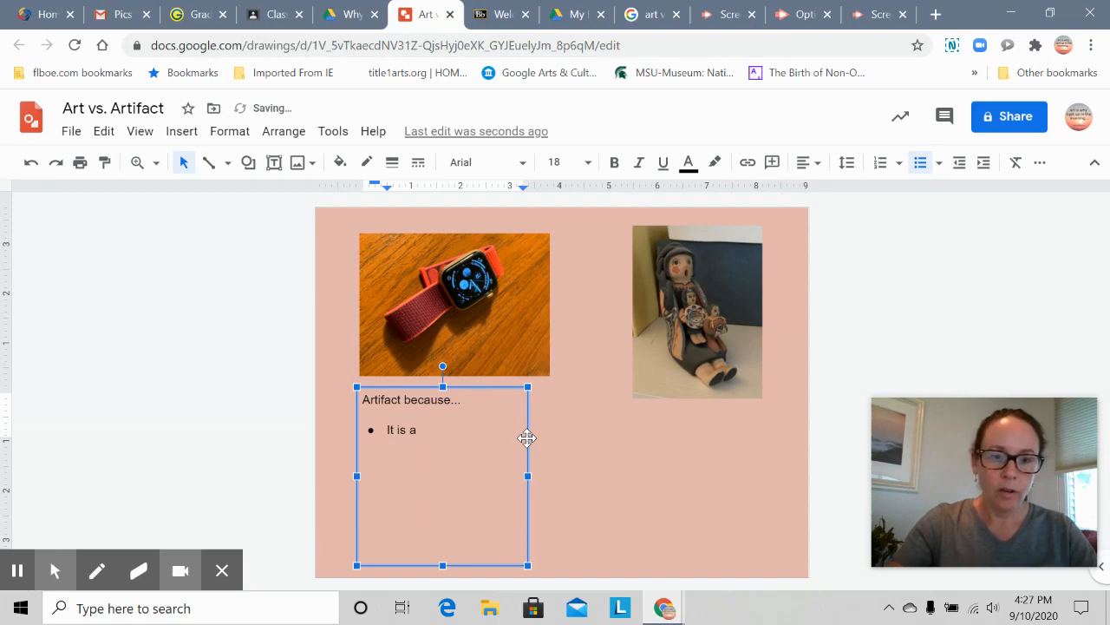
type("n")
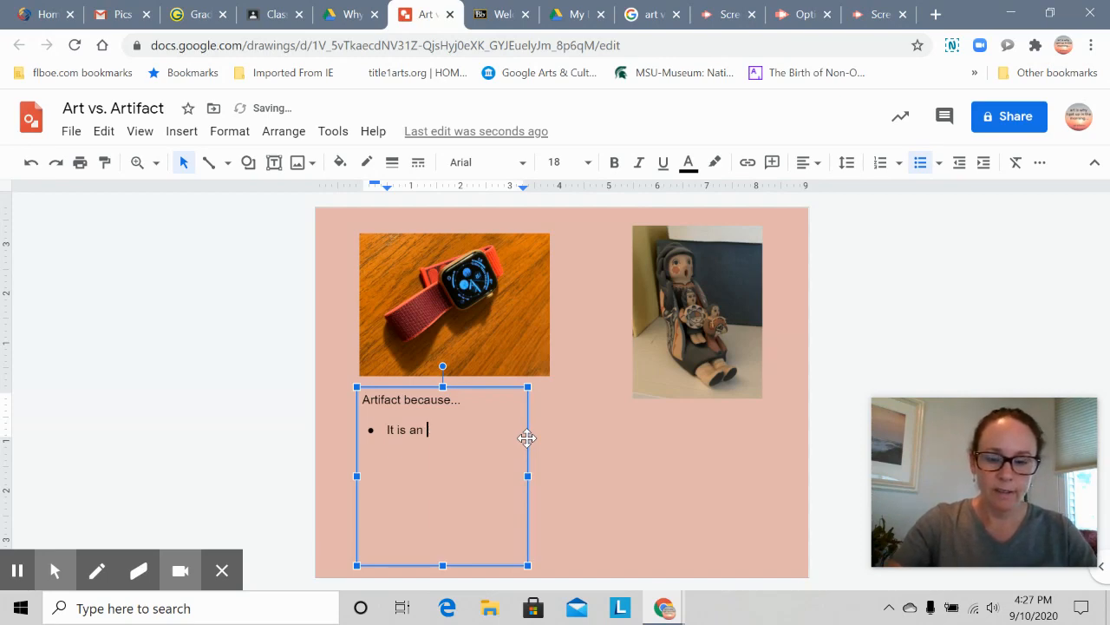
type(" bon")
type("ject")
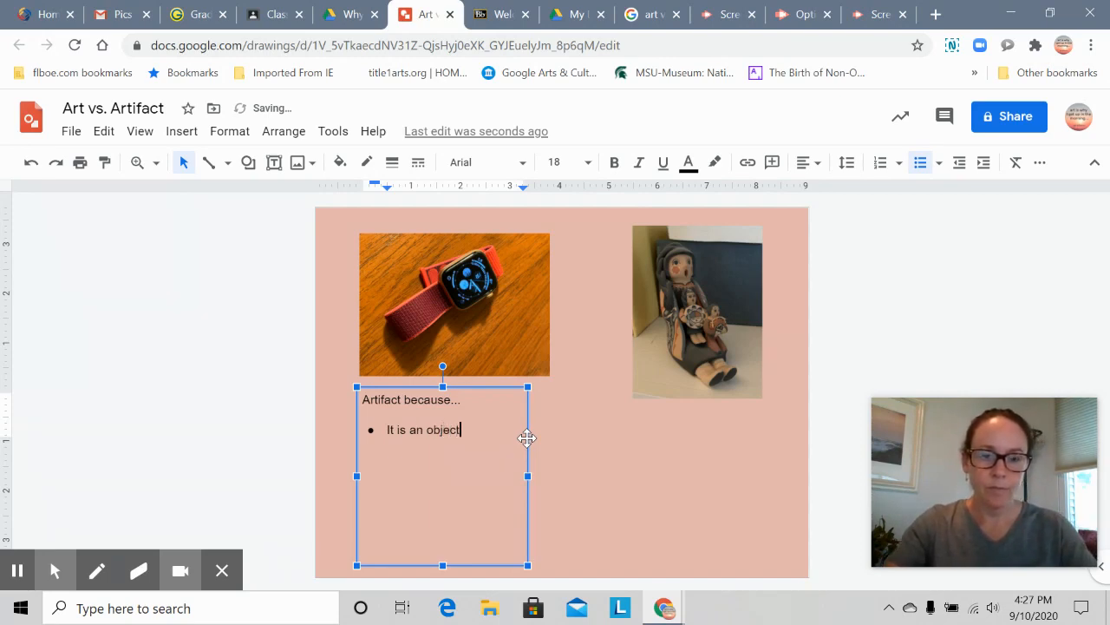
type(" that is")
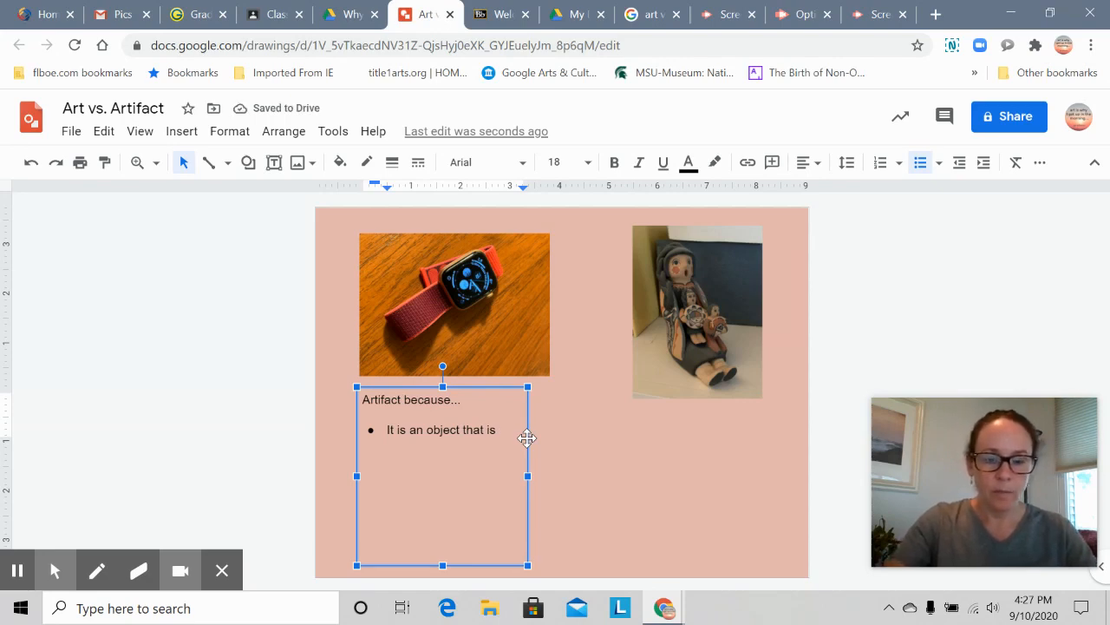
type(" indi")
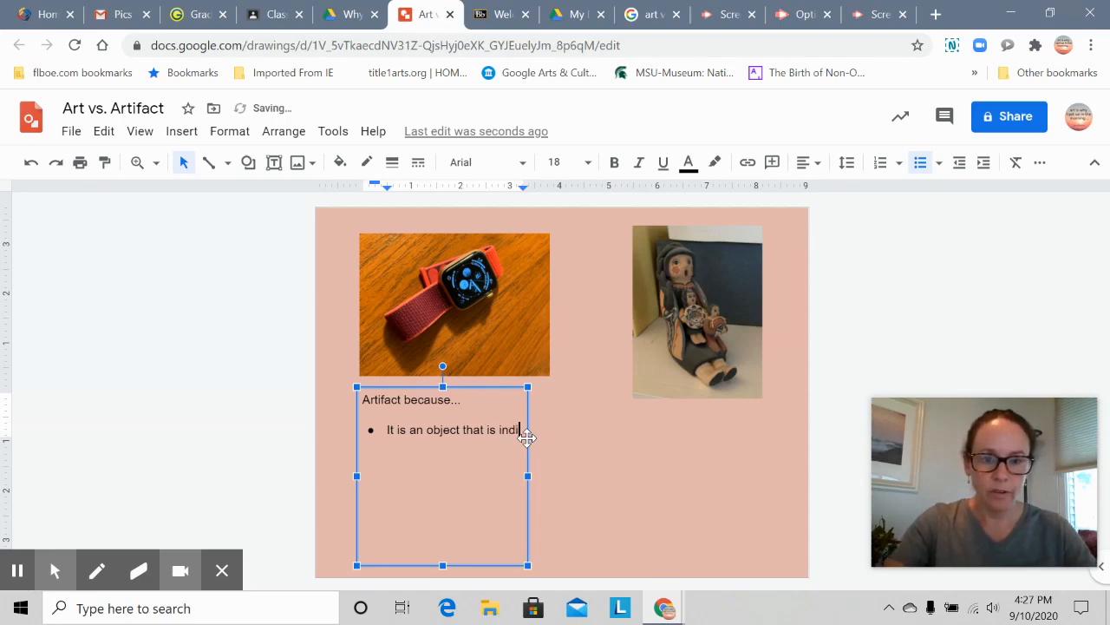
type("c")
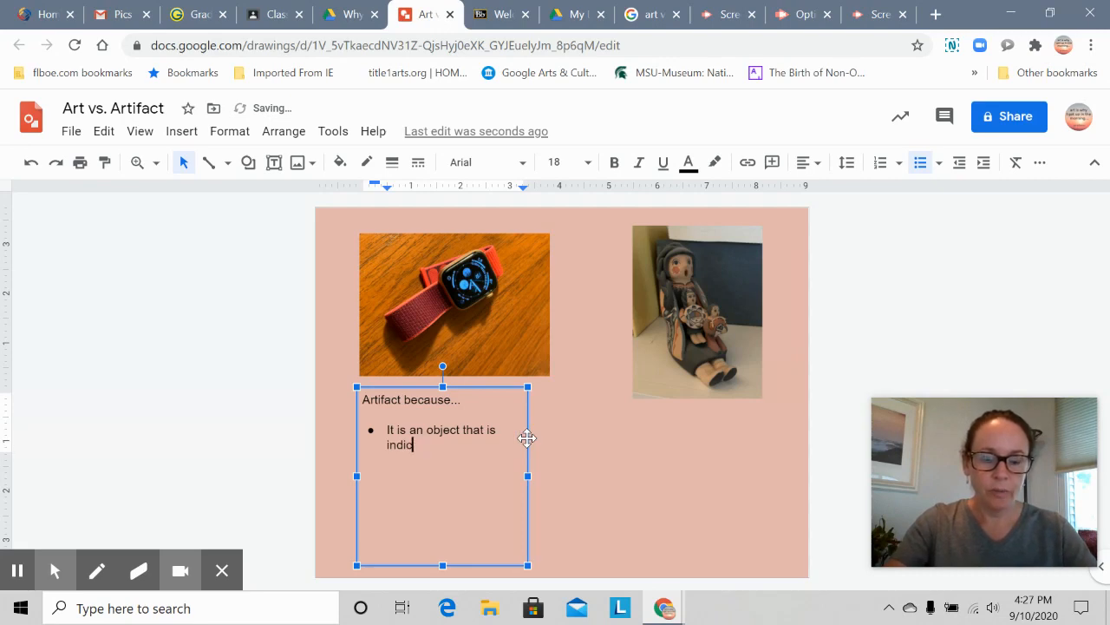
type("ative ")
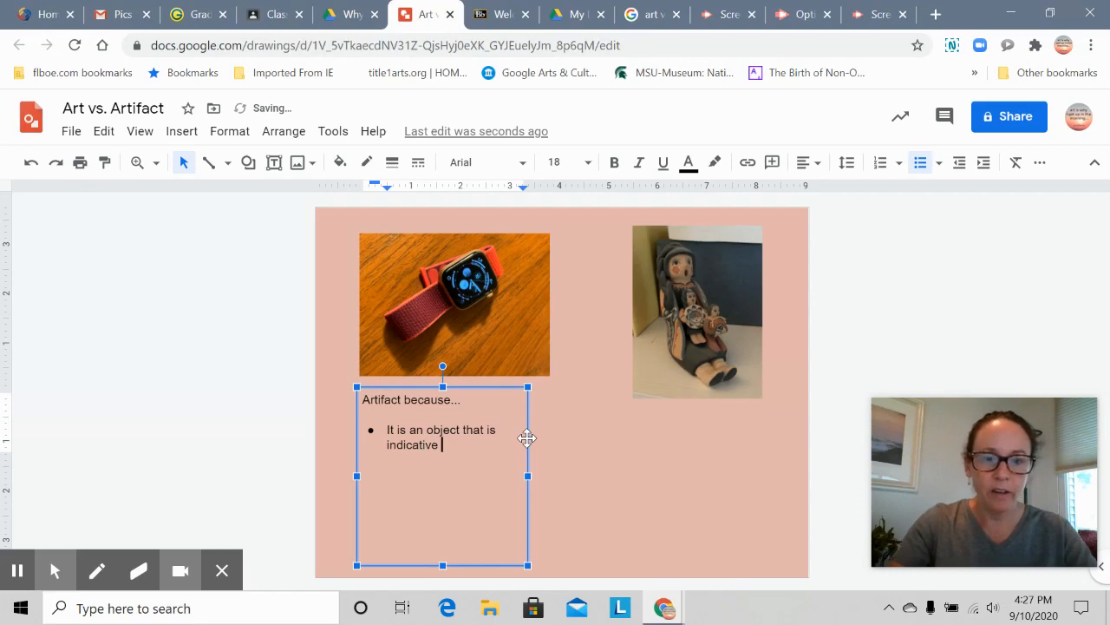
type("of the ti")
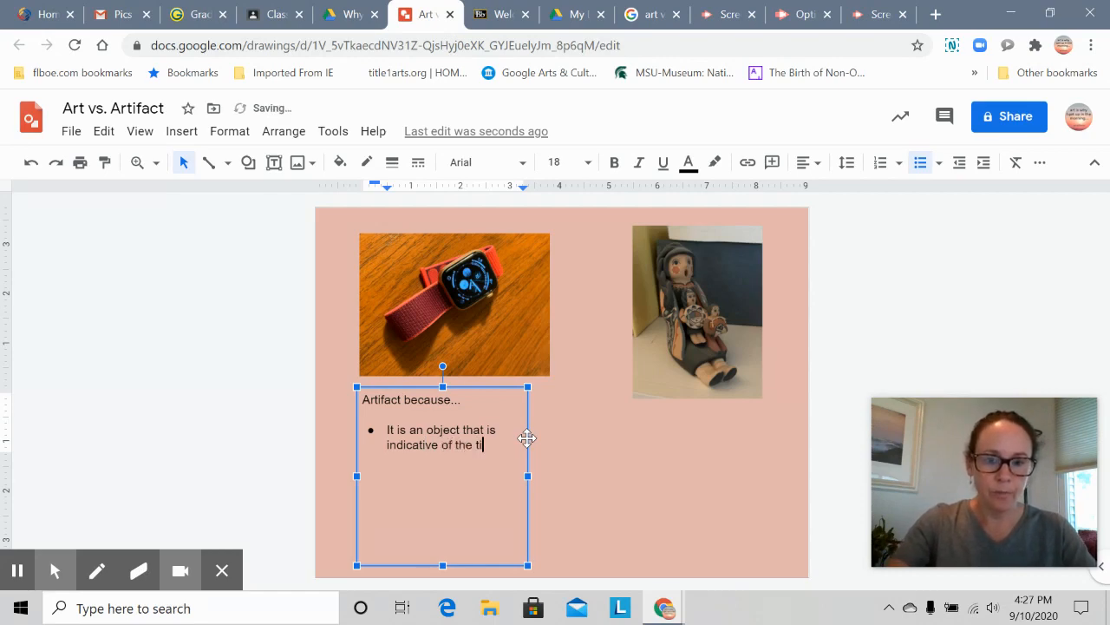
type("me we live ")
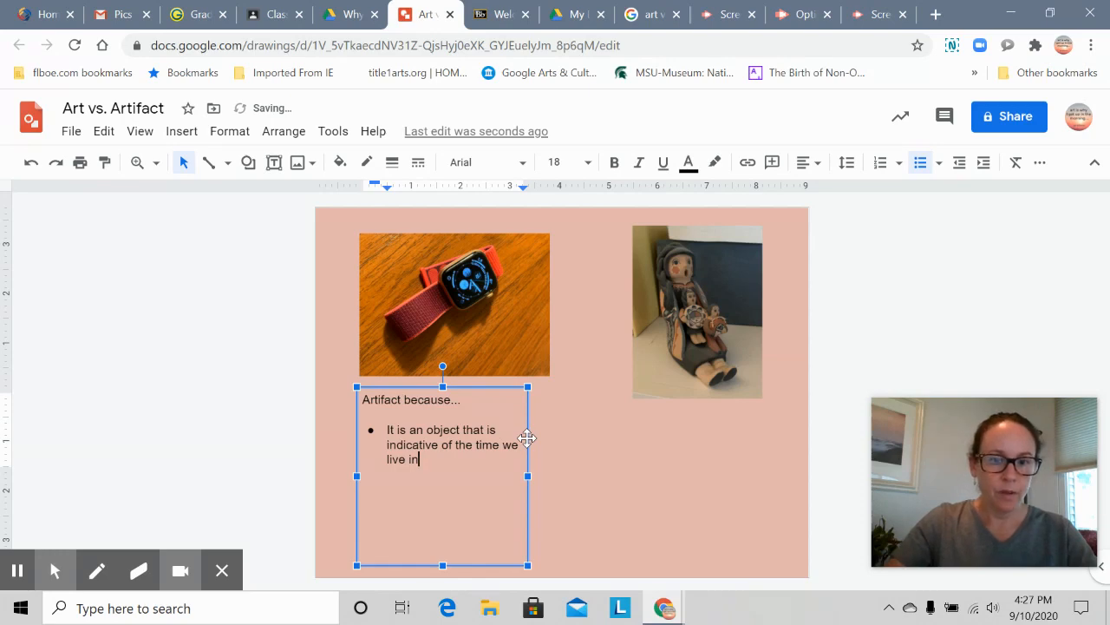
type("in")
Add a second bullet to the artifact text box reading "It has good design but mainly used for it functionality".
key("Return")
type("It")
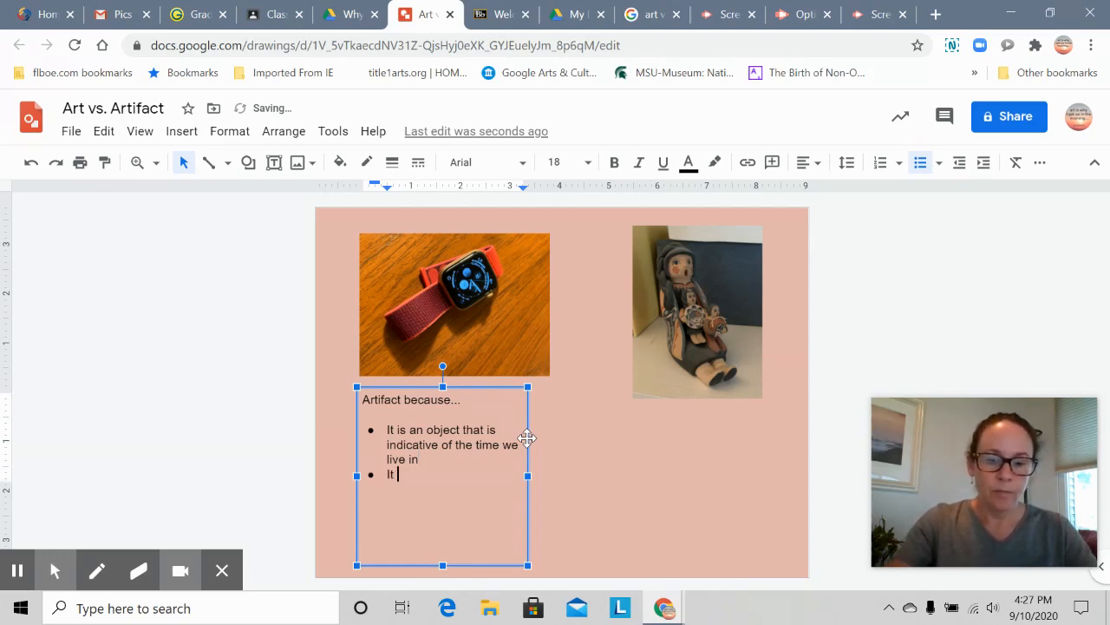
type(" has good de")
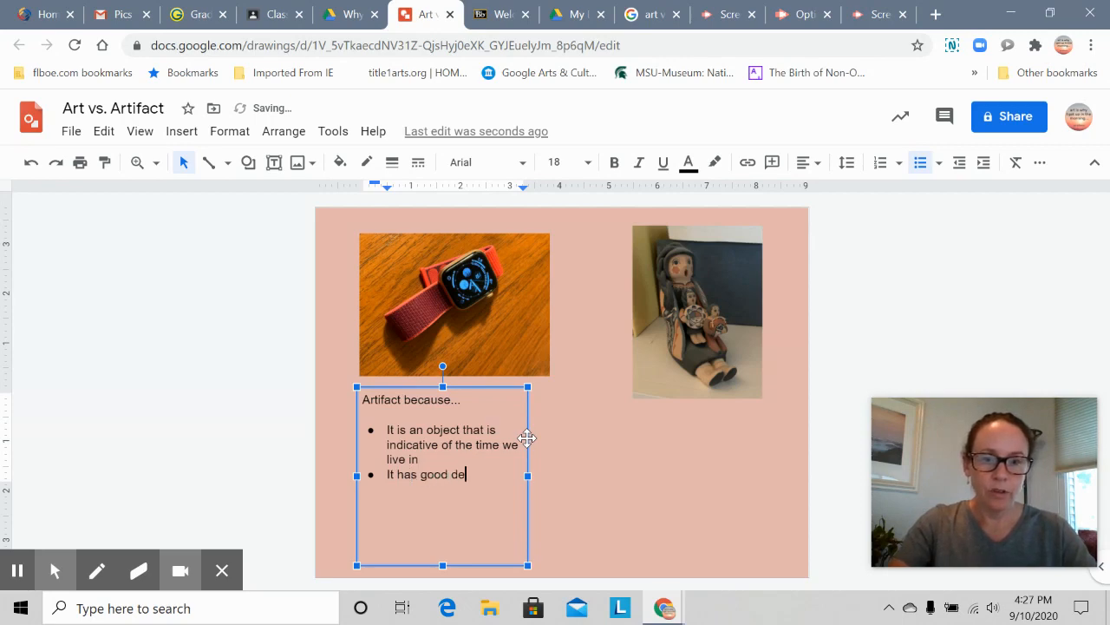
type("sign but maingl")
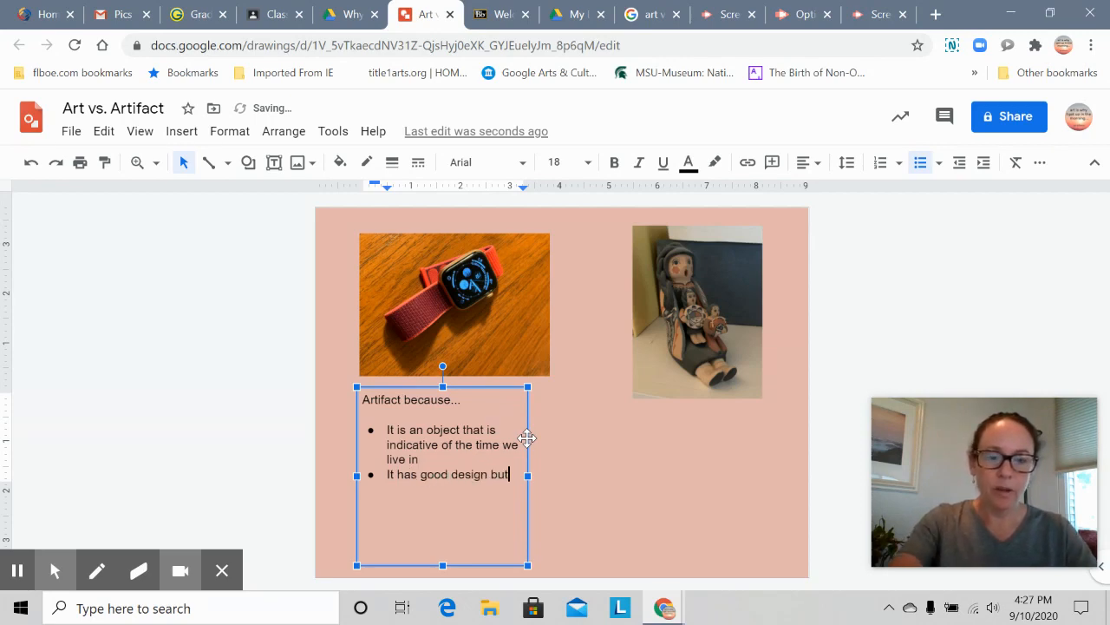
key("BackSpace")
key("BackSpace")
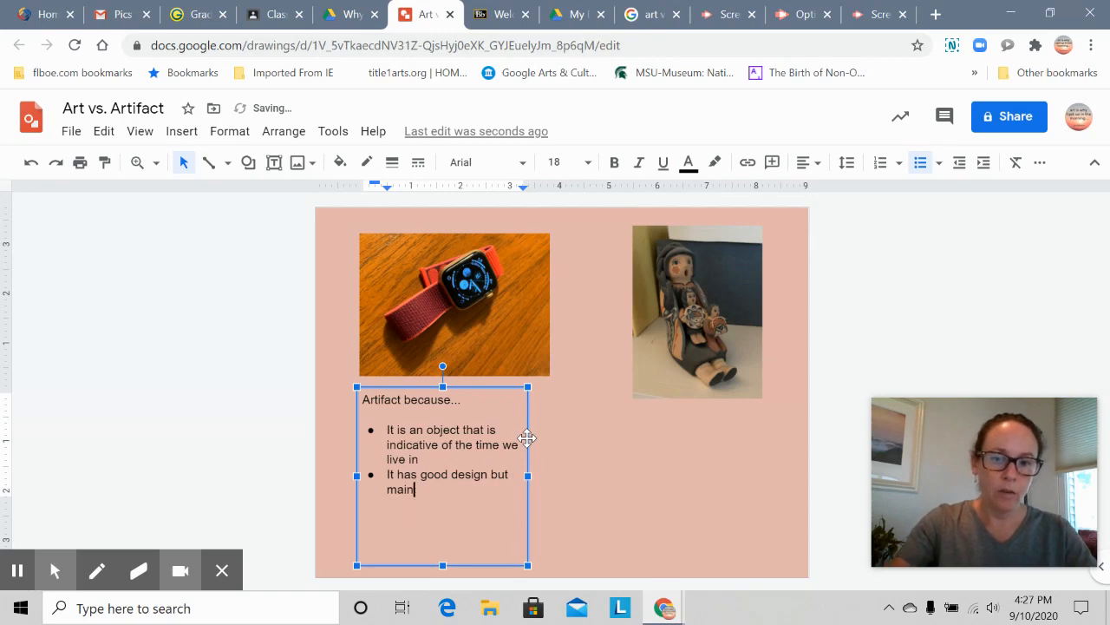
type("ly used for ")
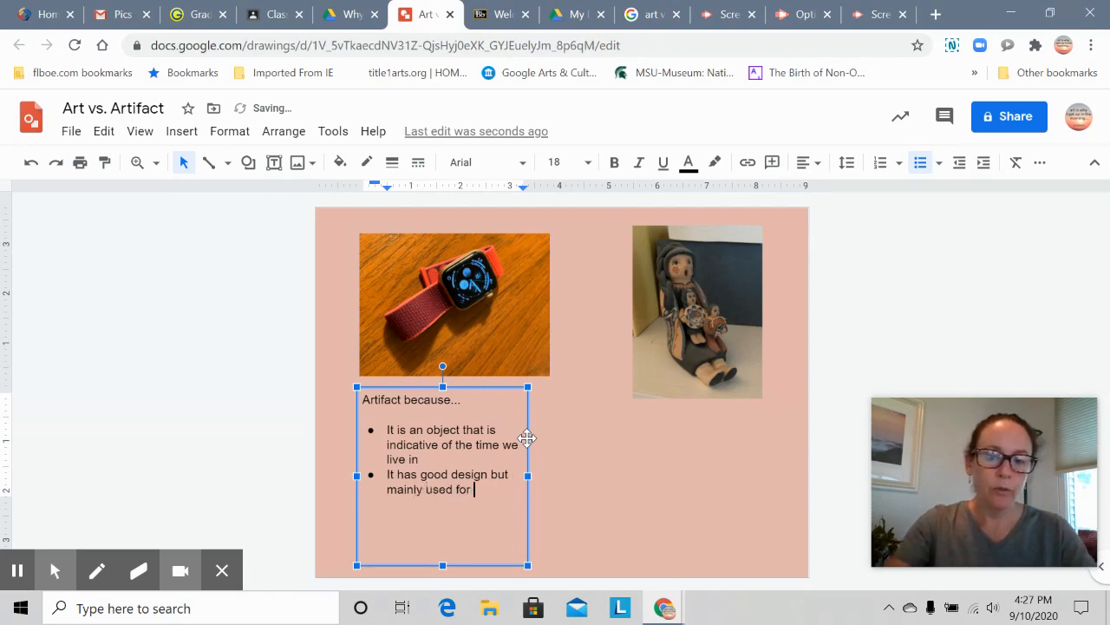
type("it fun")
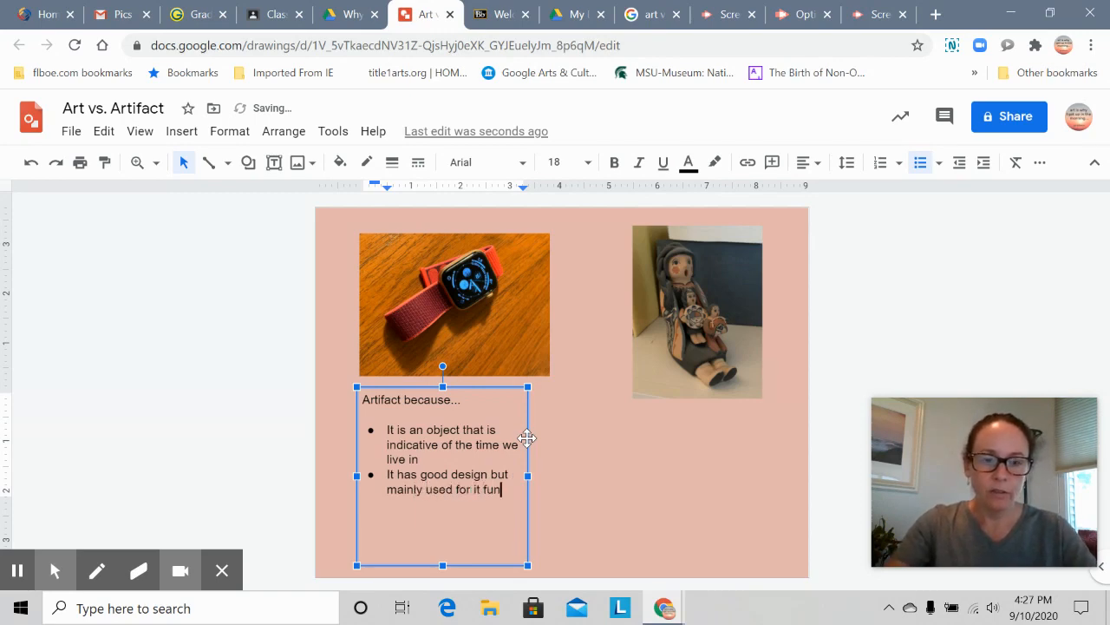
type("ctionali")
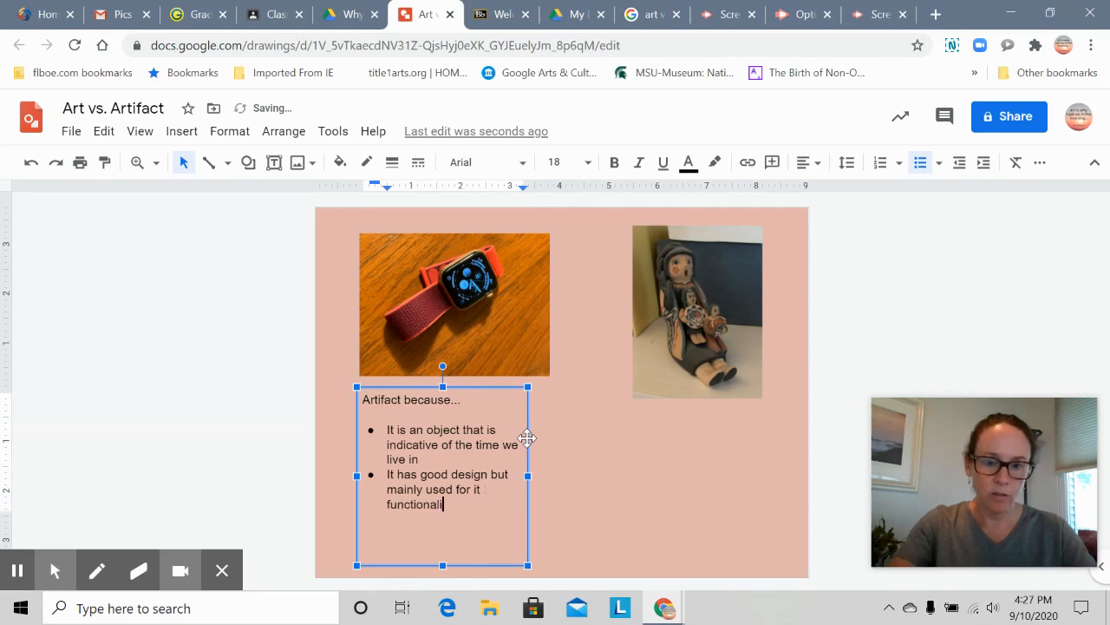
type("ty")
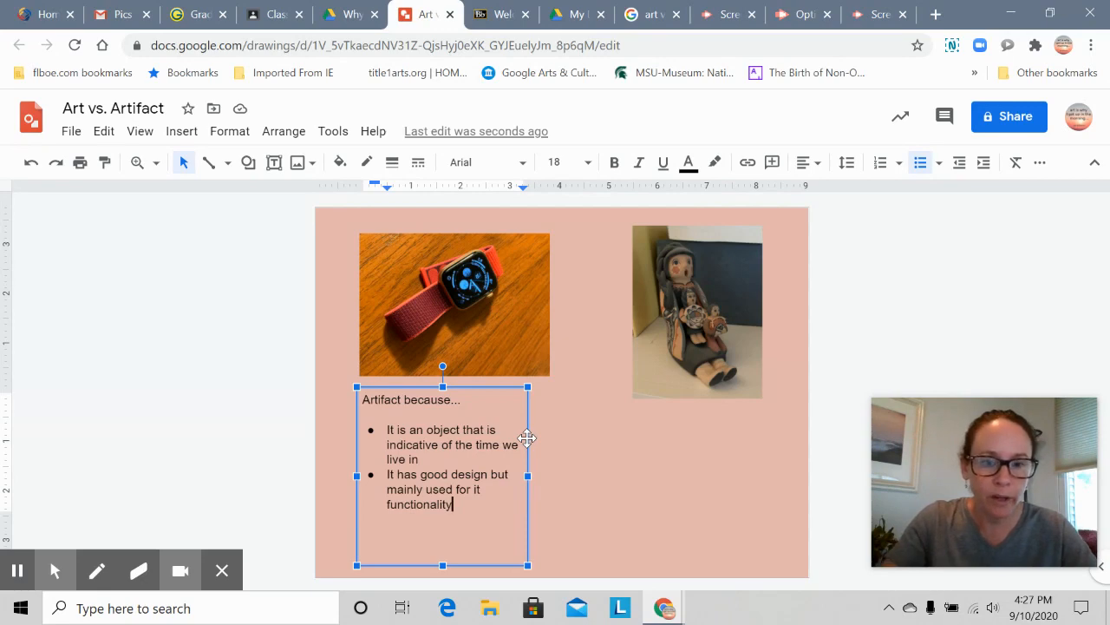
Add a third bullet reading "It will become obsolete at some point" to the artifact list.
key("Return")
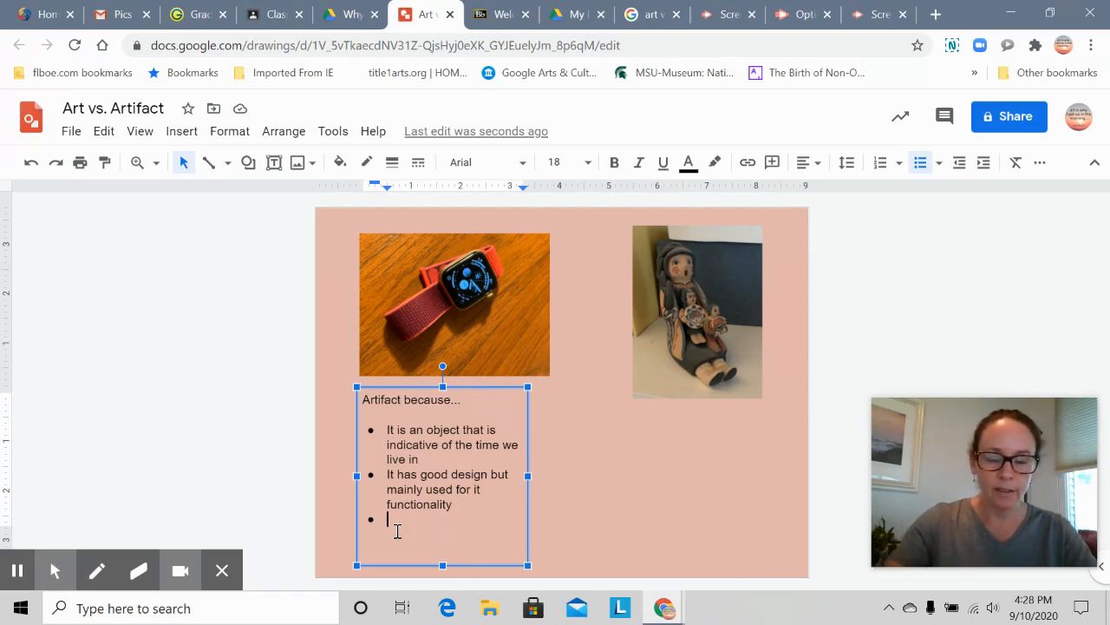
type("It")
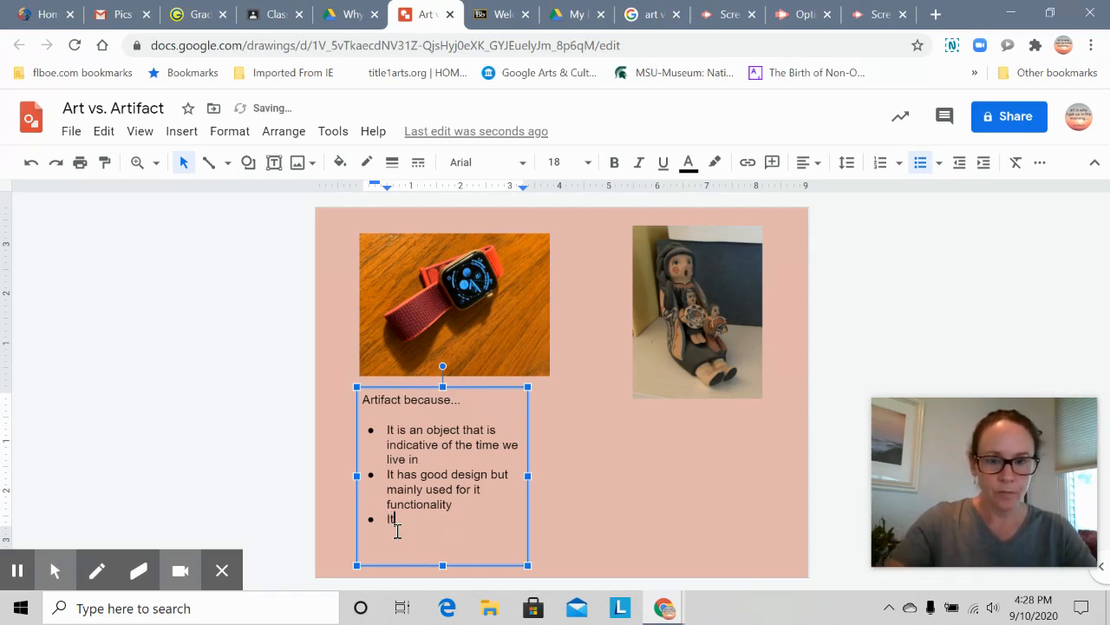
type(" will")
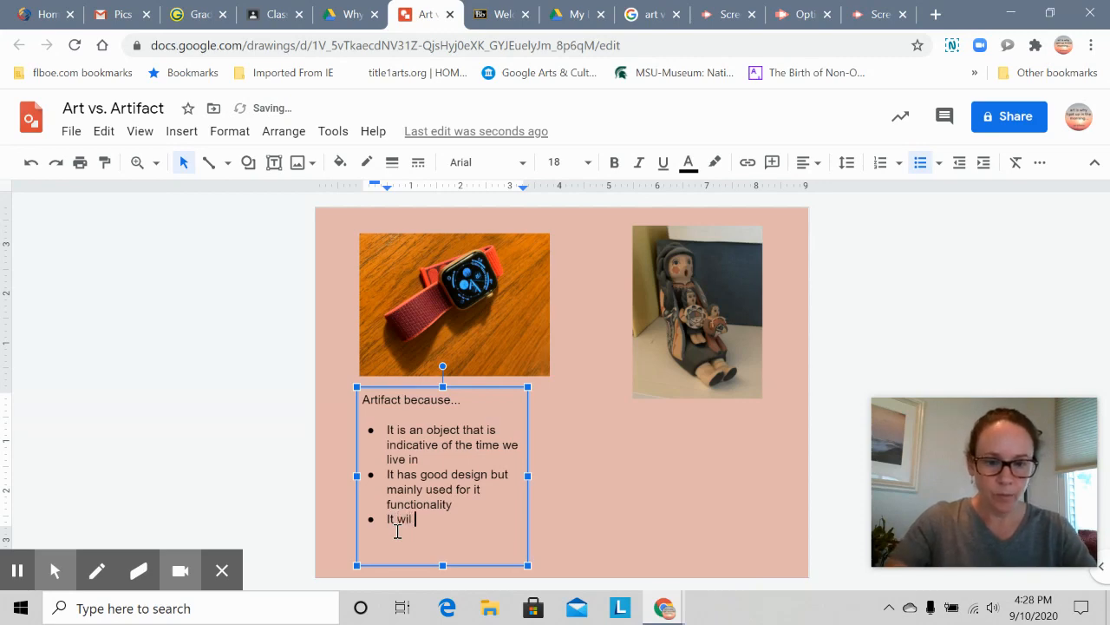
type("l")
key("alt")
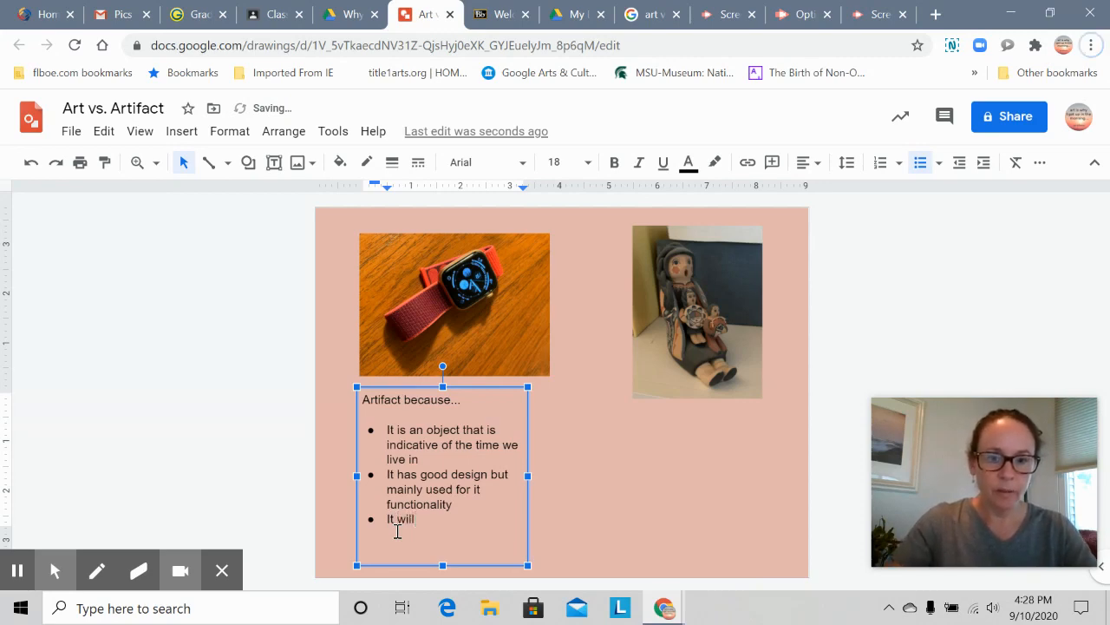
left_click(441, 513)
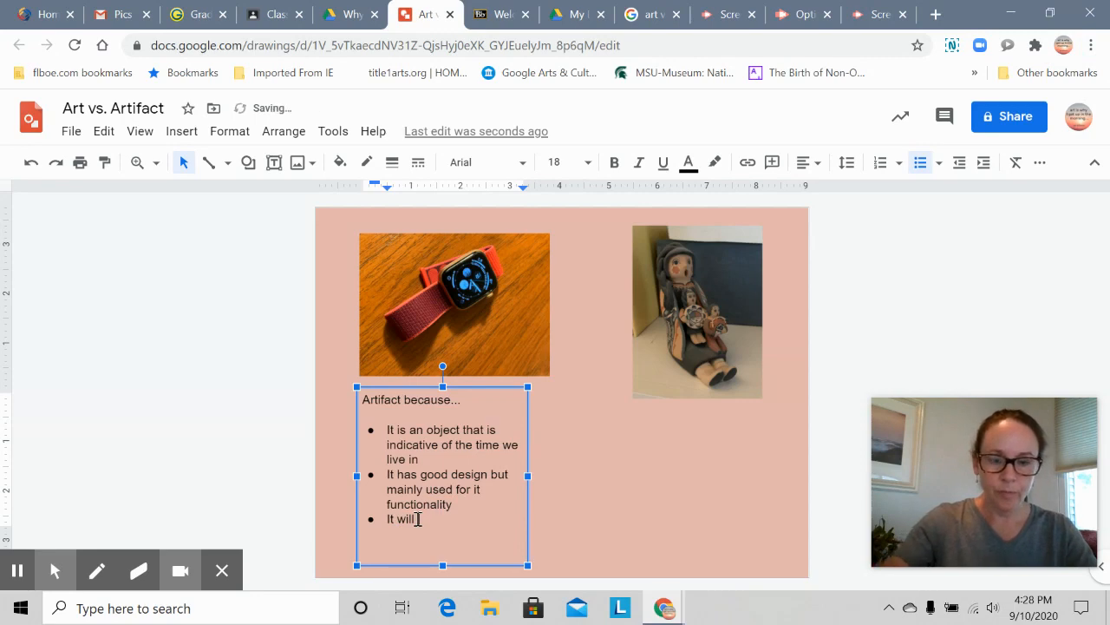
type("become on")
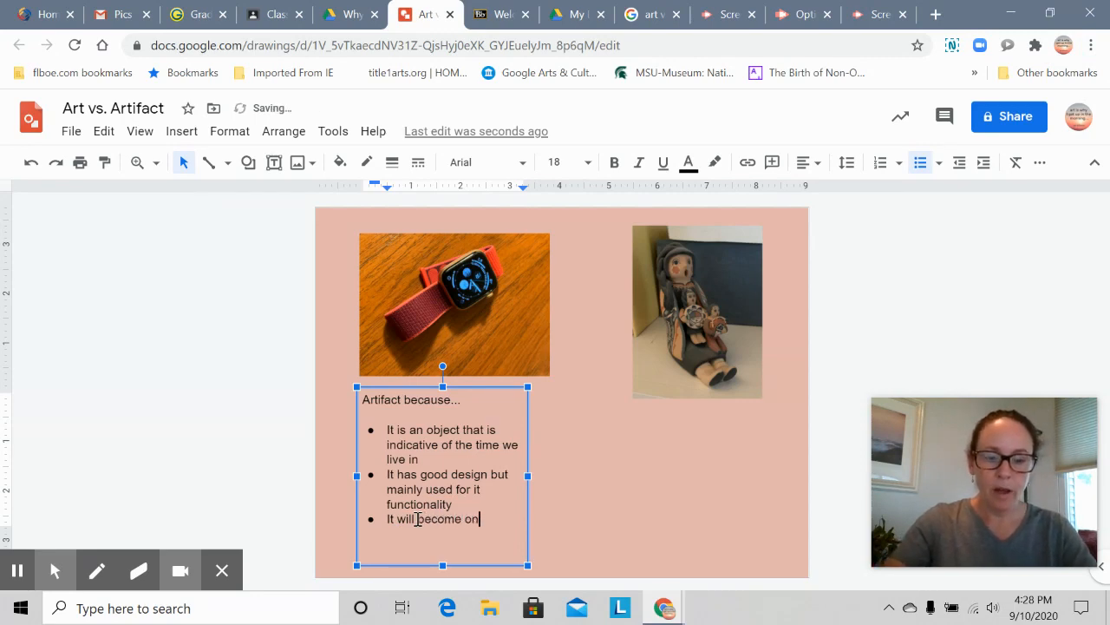
key("BackSpace")
type("bsolete")
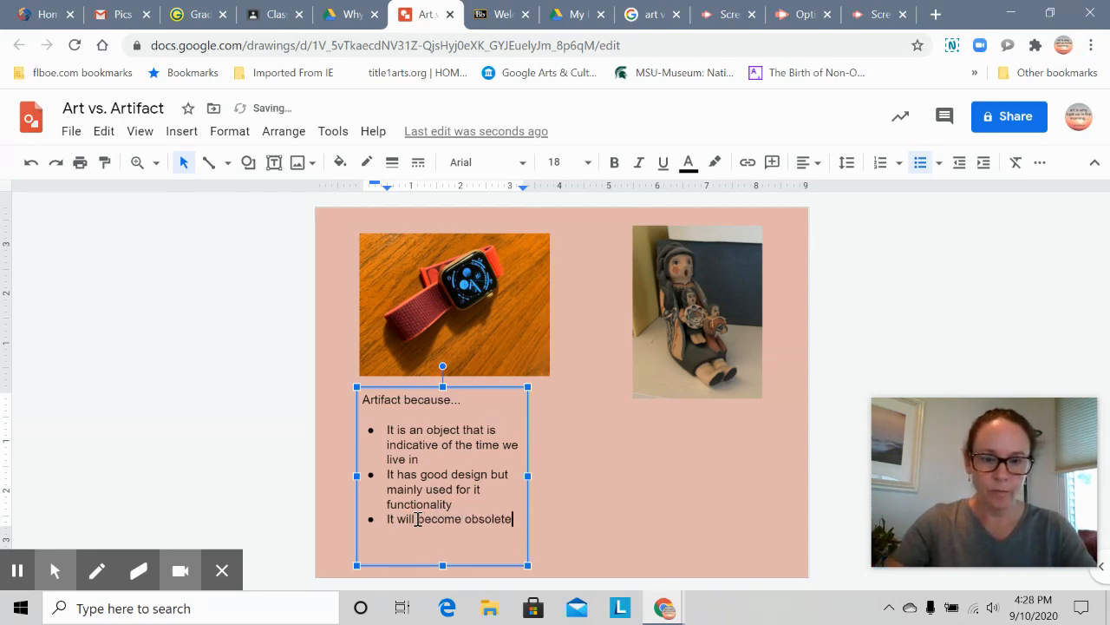
type(" at some p")
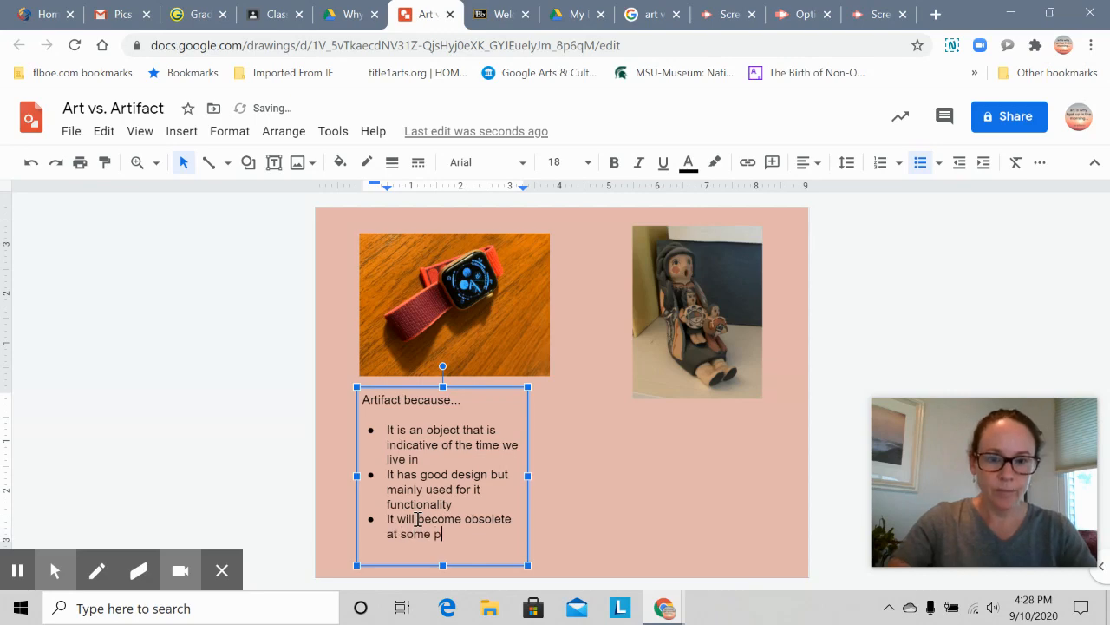
type("oint")
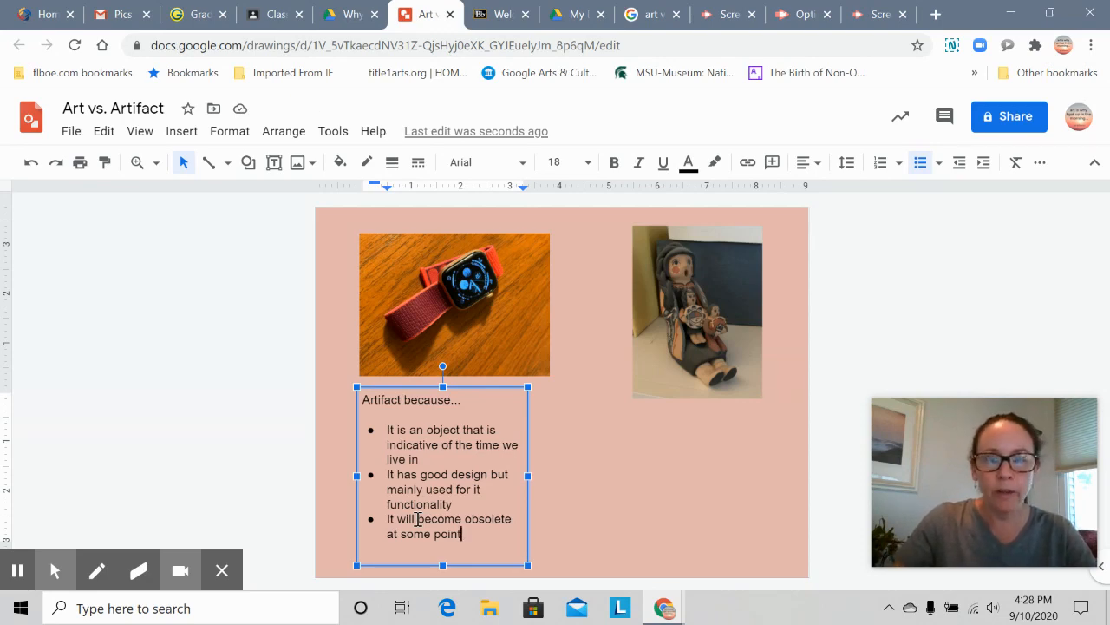
Add a fourth bullet reading "It is an item recognizeable by many groups of people" to the artifact list.
key("Return")
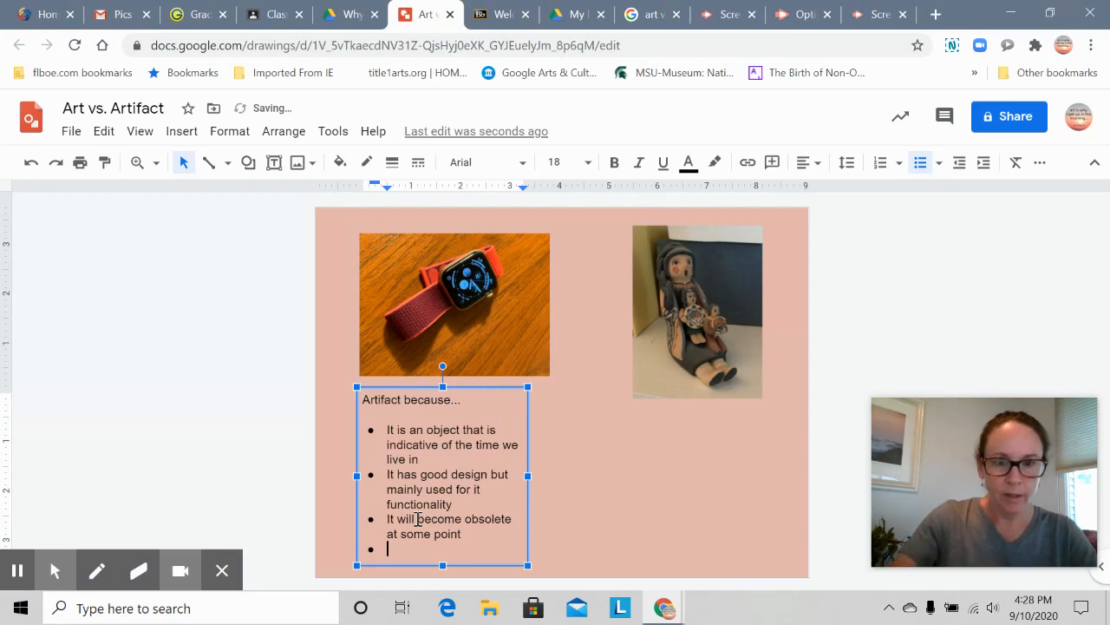
type("I")
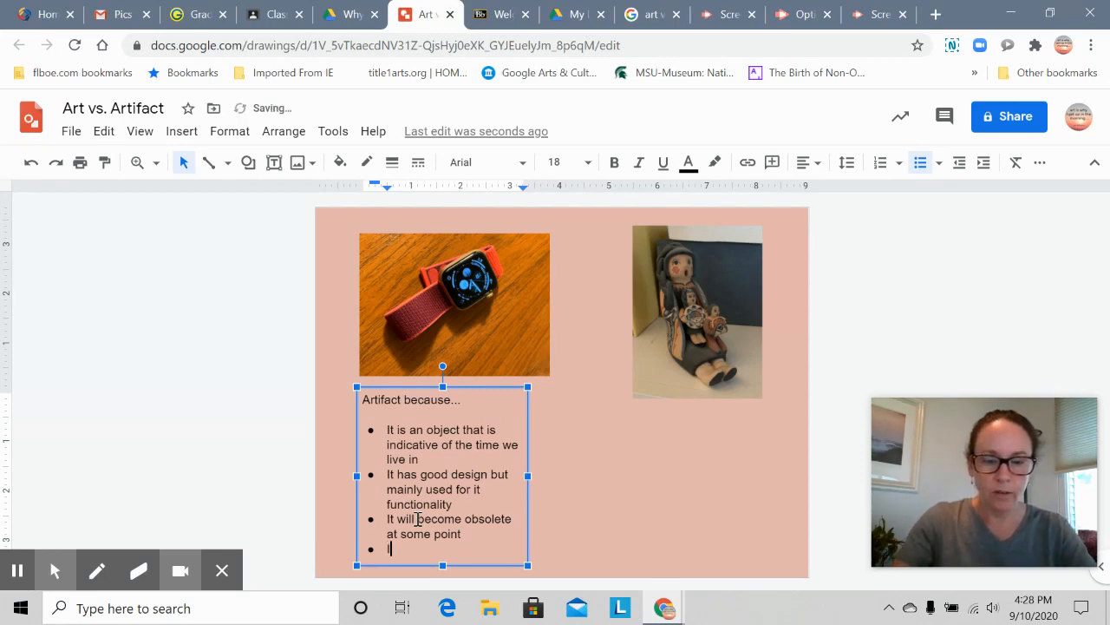
type("t is an item")
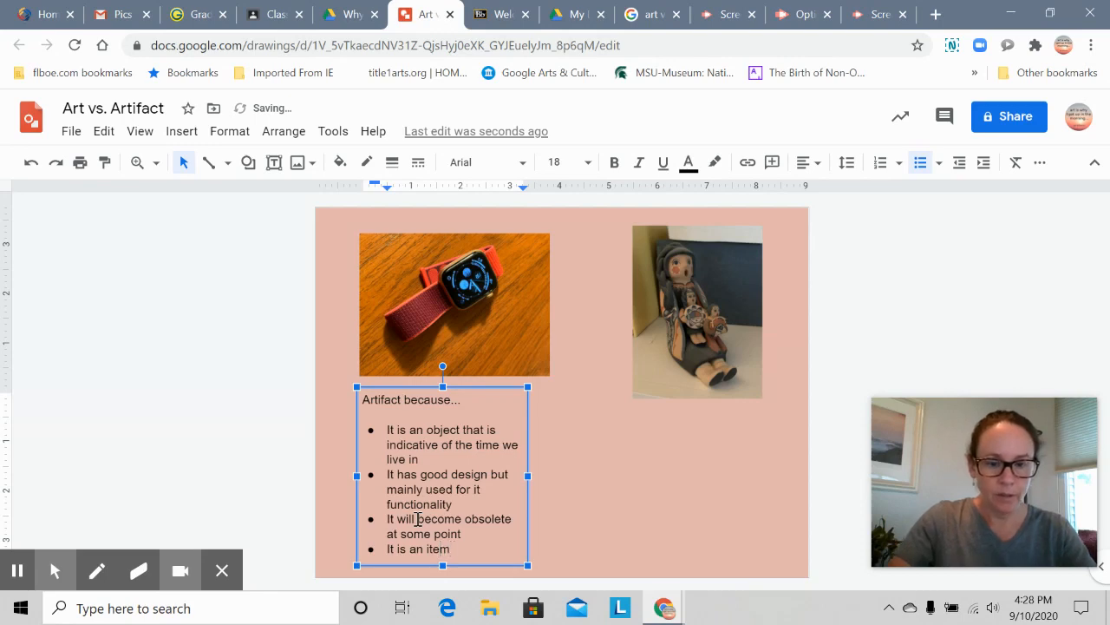
type(" rec")
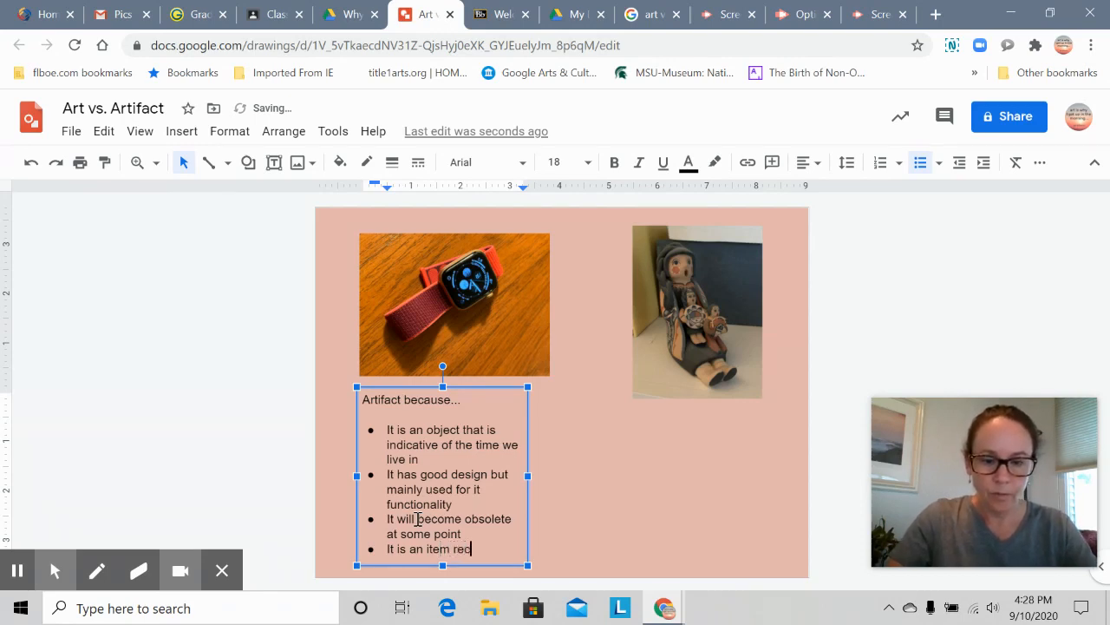
type("oh")
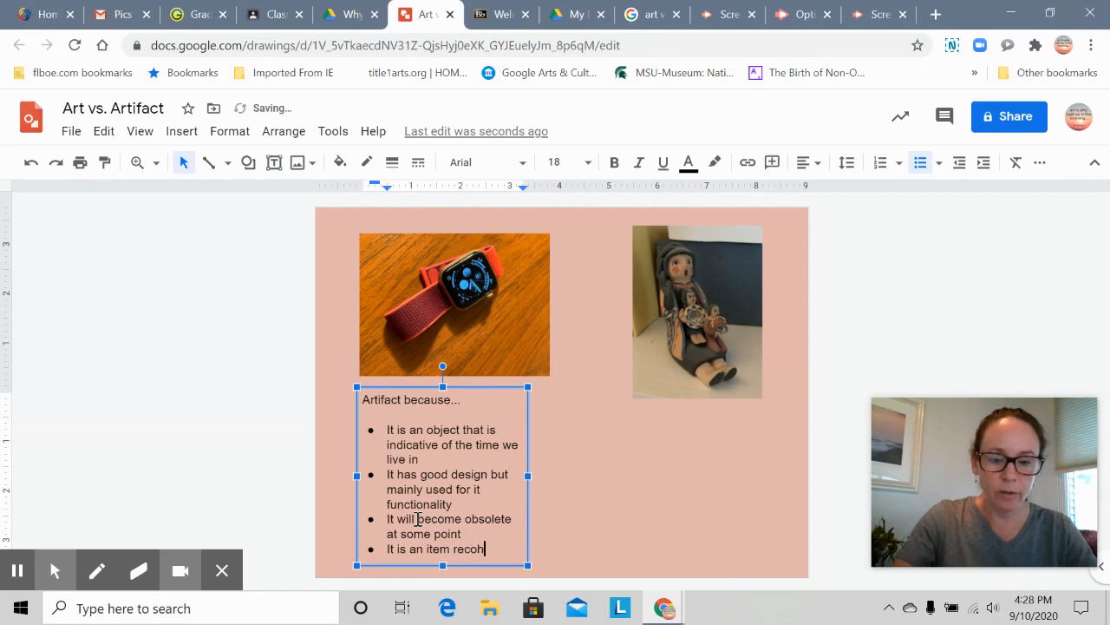
key("BackSpace")
type("gniza")
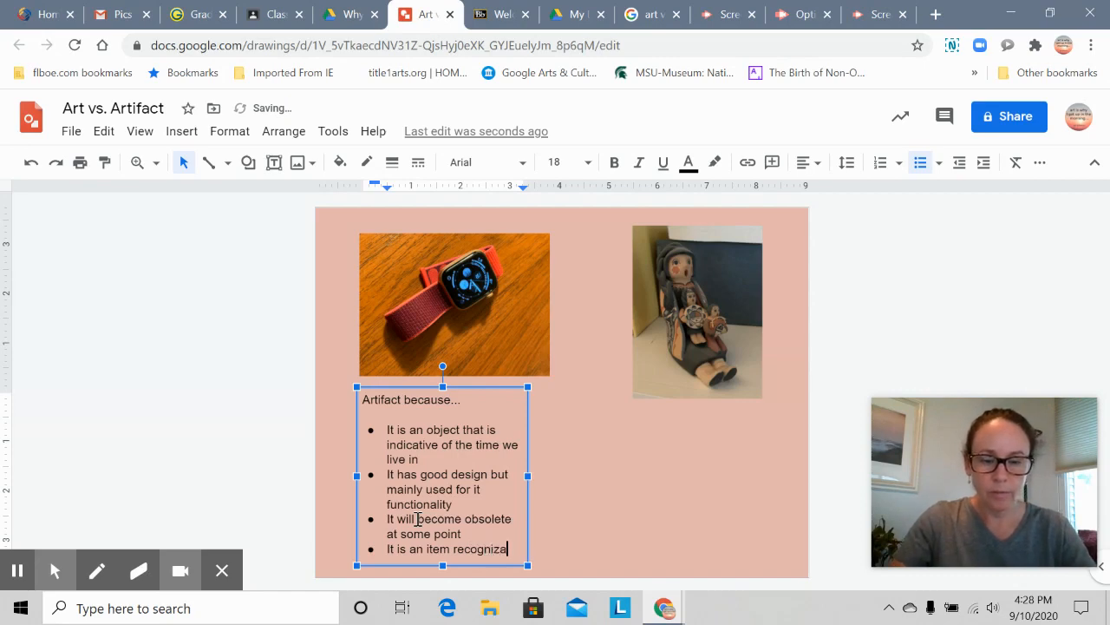
key("BackSpace")
type("eab")
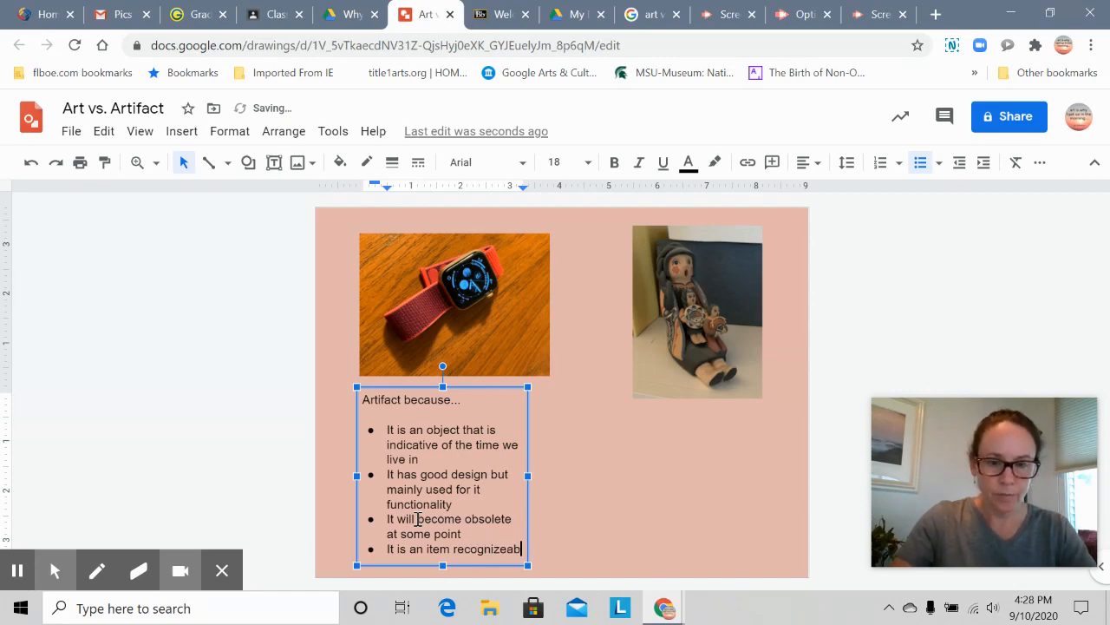
type("le by ")
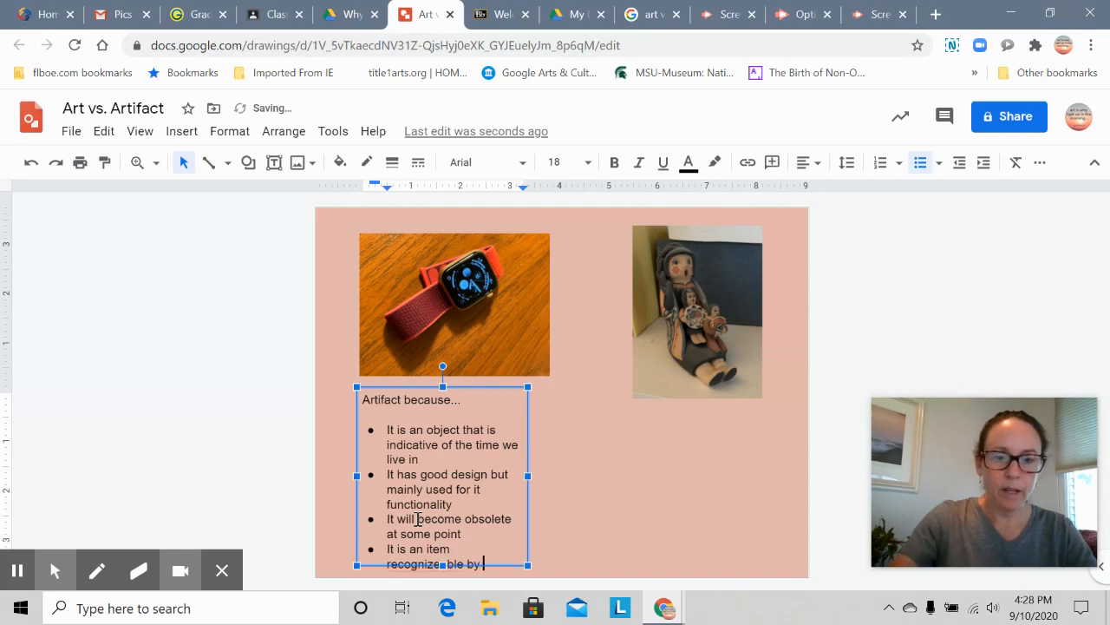
type("many ")
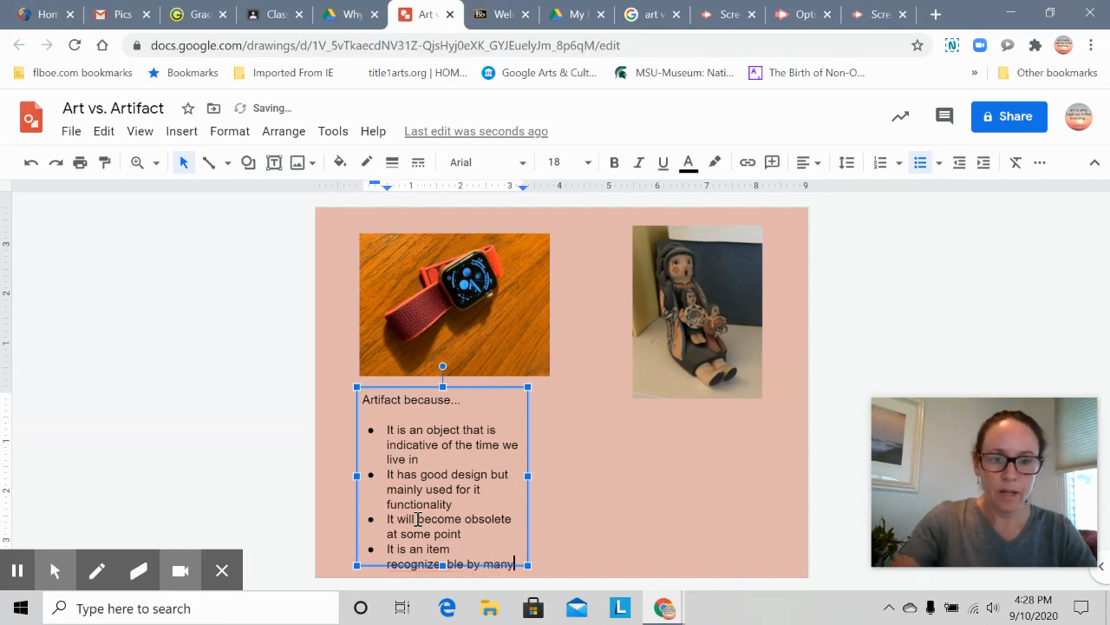
type("grou")
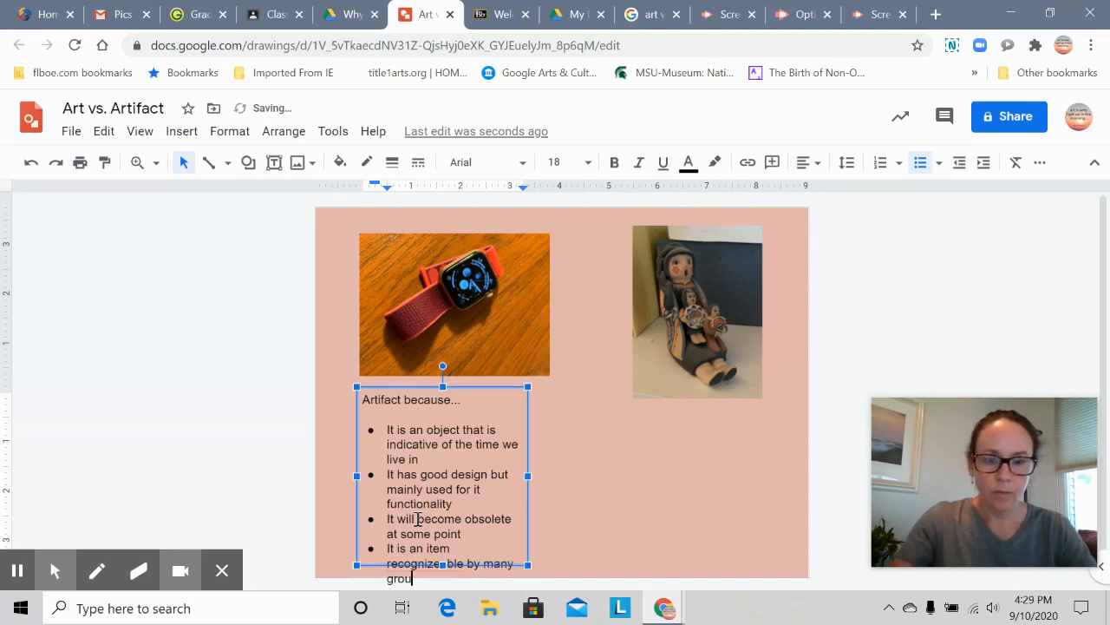
type("ps of people")
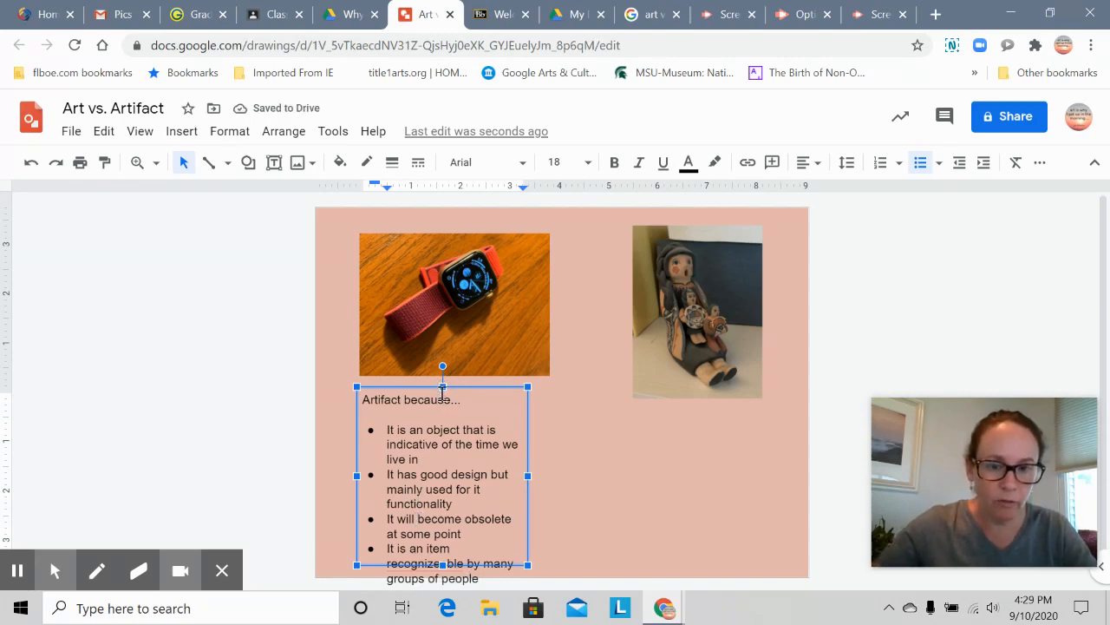
Fit the text box between the watch photo and the canvas's lower edge, and correct the last bullet's spelling to "recognizable".
left_click_drag(454, 387, 453, 377)
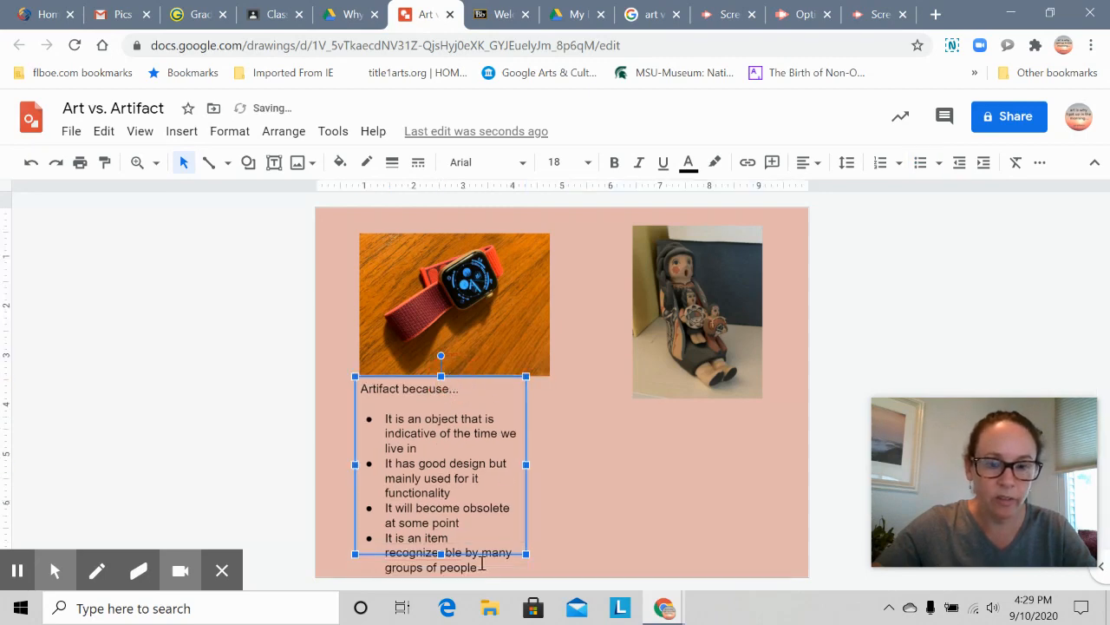
right_click(418, 550)
left_click(495, 149)
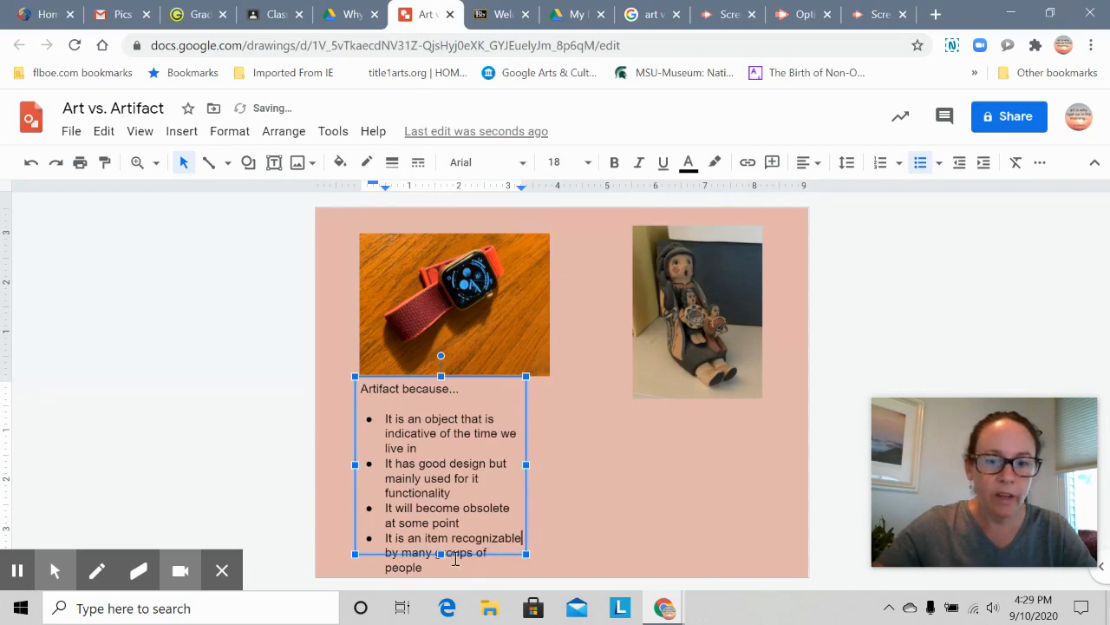
left_click_drag(441, 554, 447, 572)
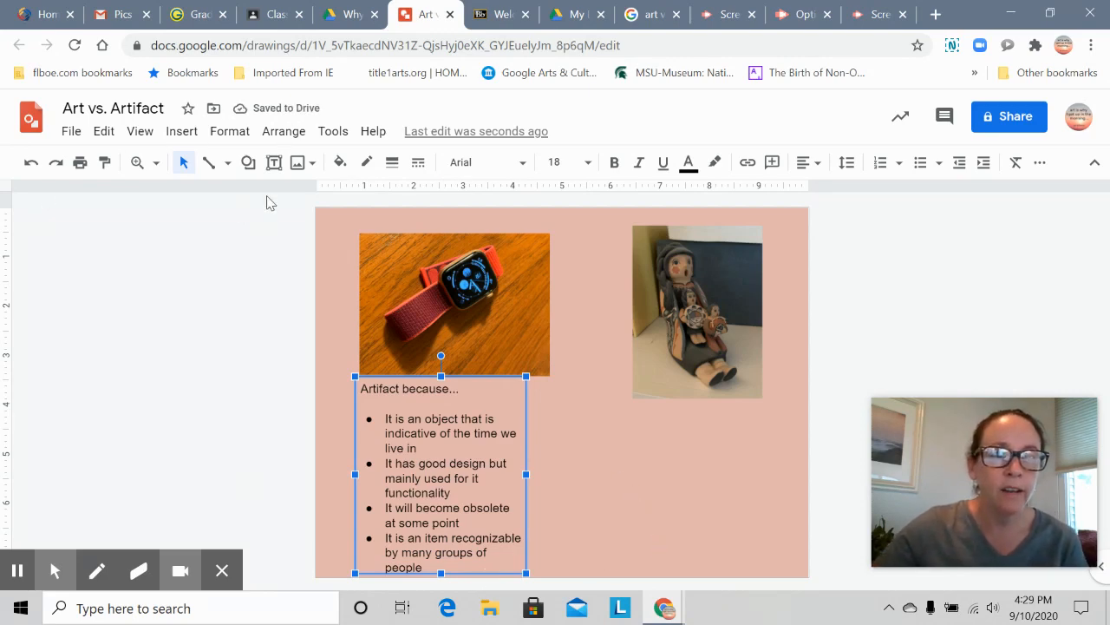
Give the artifact text box a muted red border colour.
left_click(231, 134)
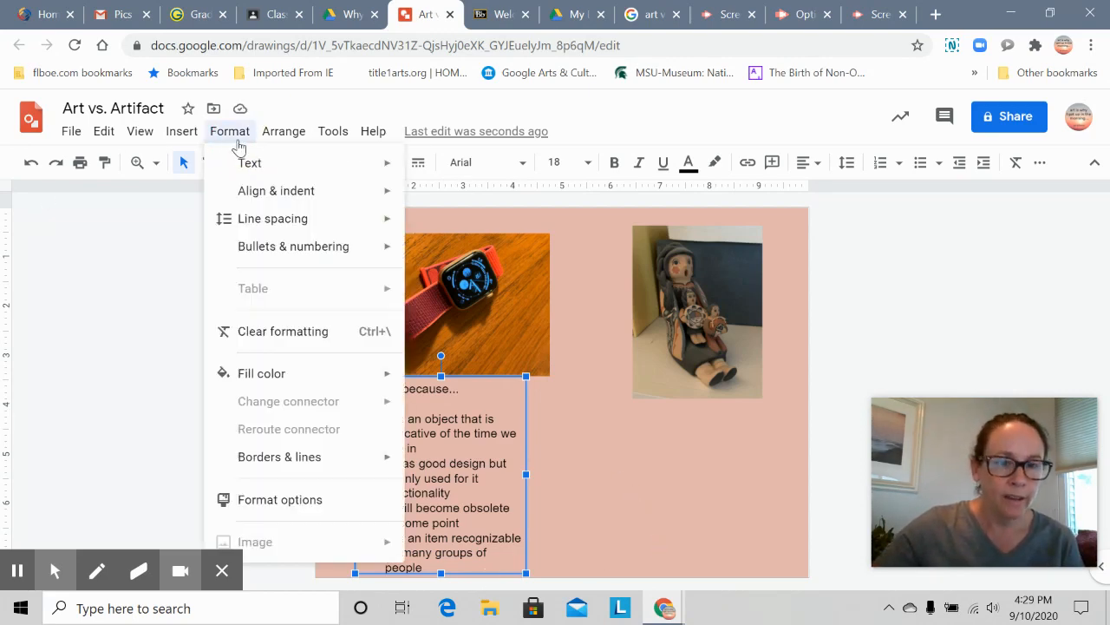
mouse_move(295, 470)
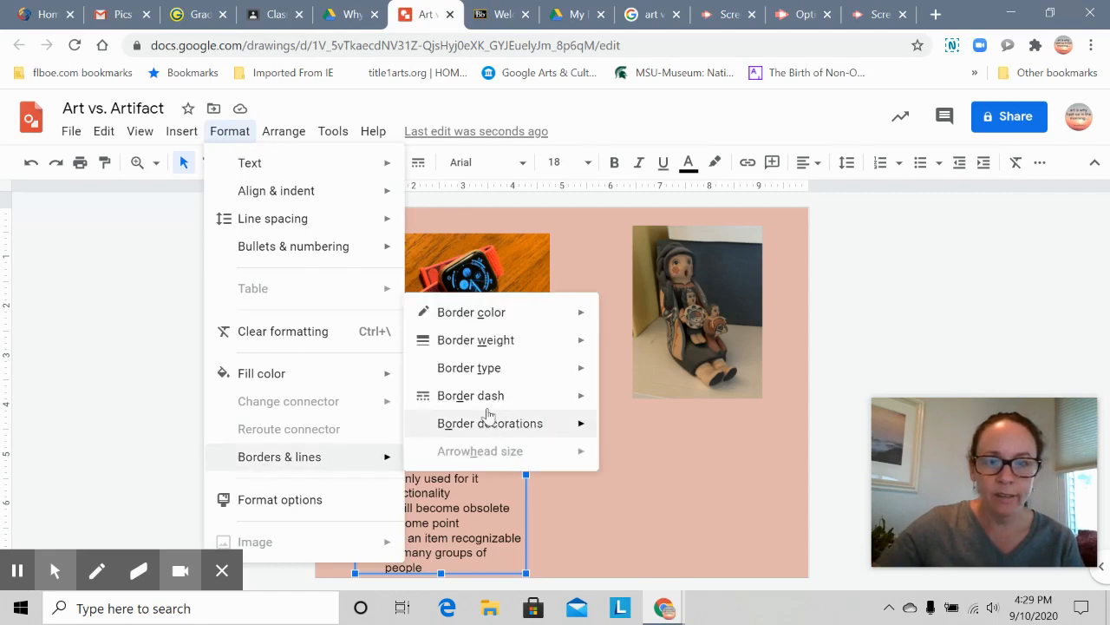
mouse_move(478, 322)
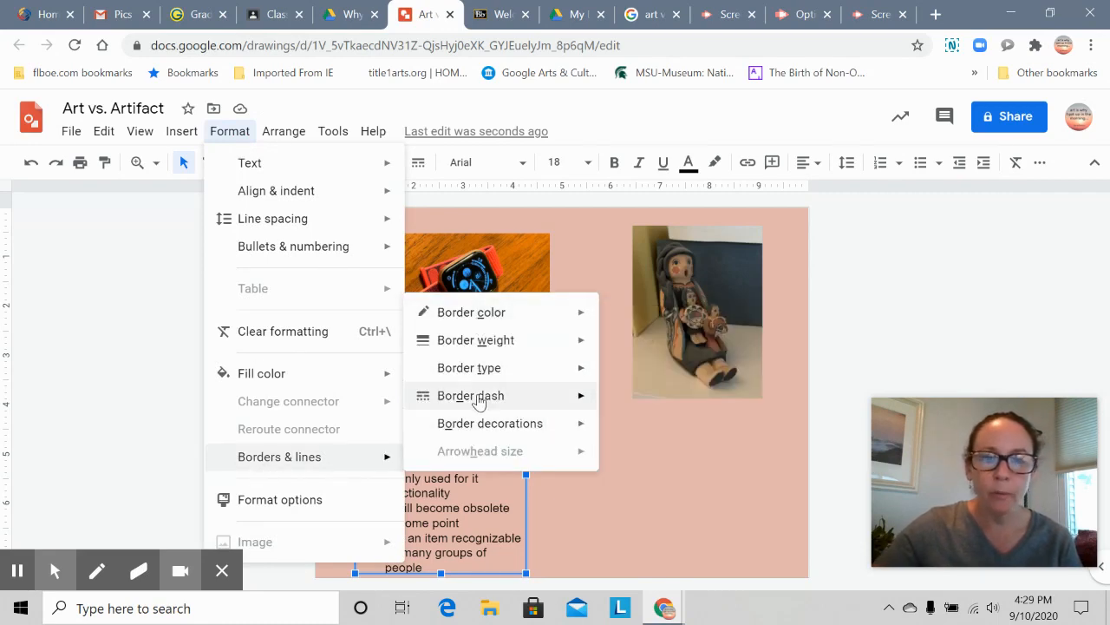
mouse_move(478, 379)
mouse_move(473, 401)
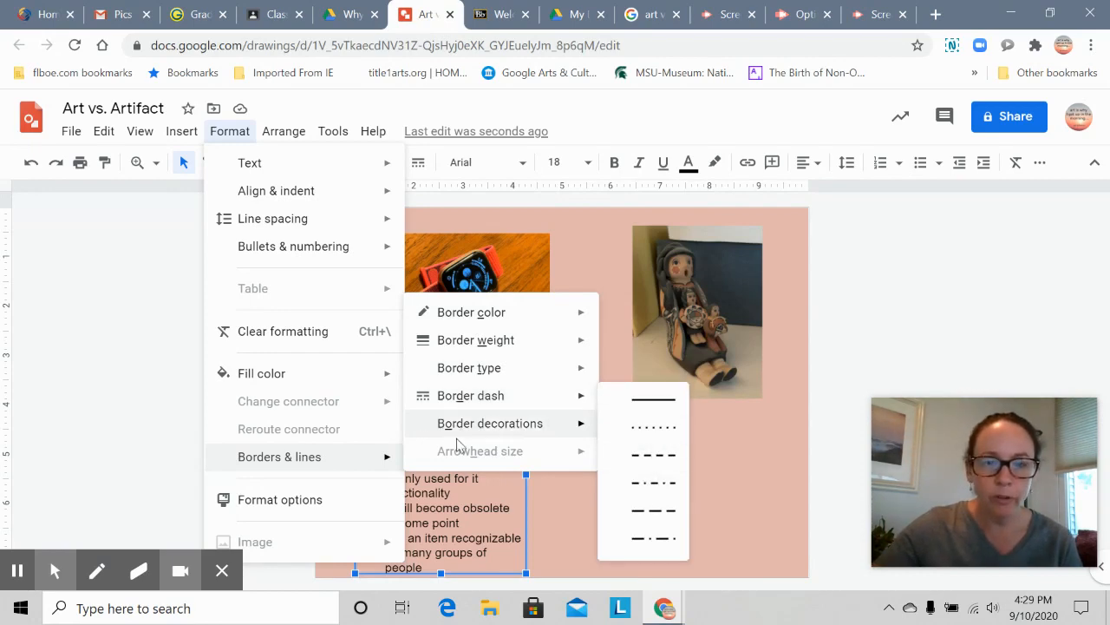
mouse_move(467, 436)
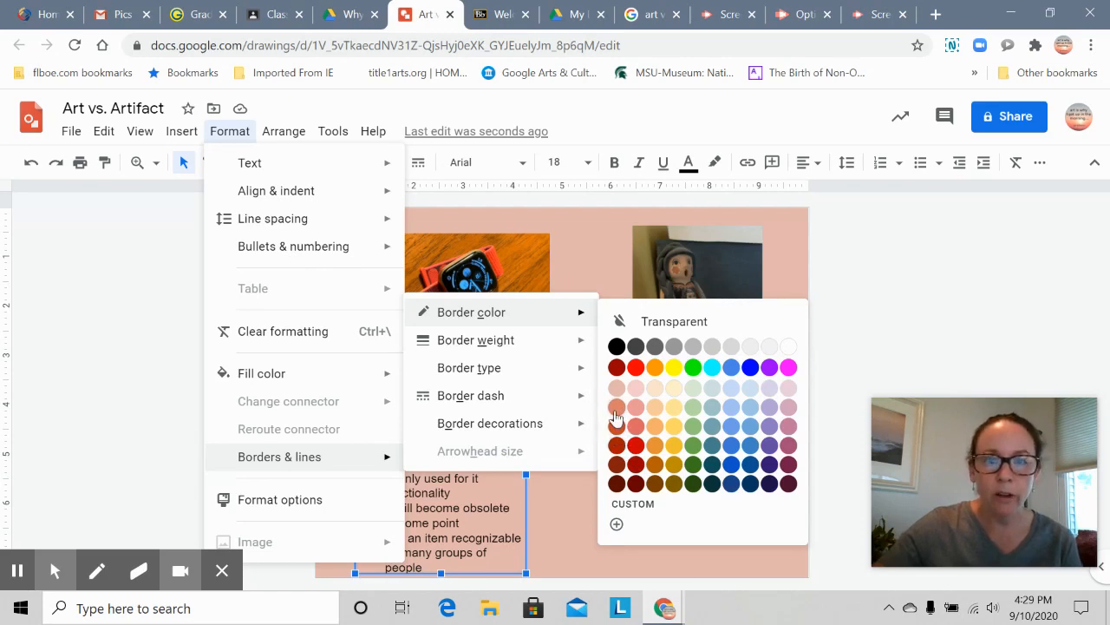
left_click(617, 427)
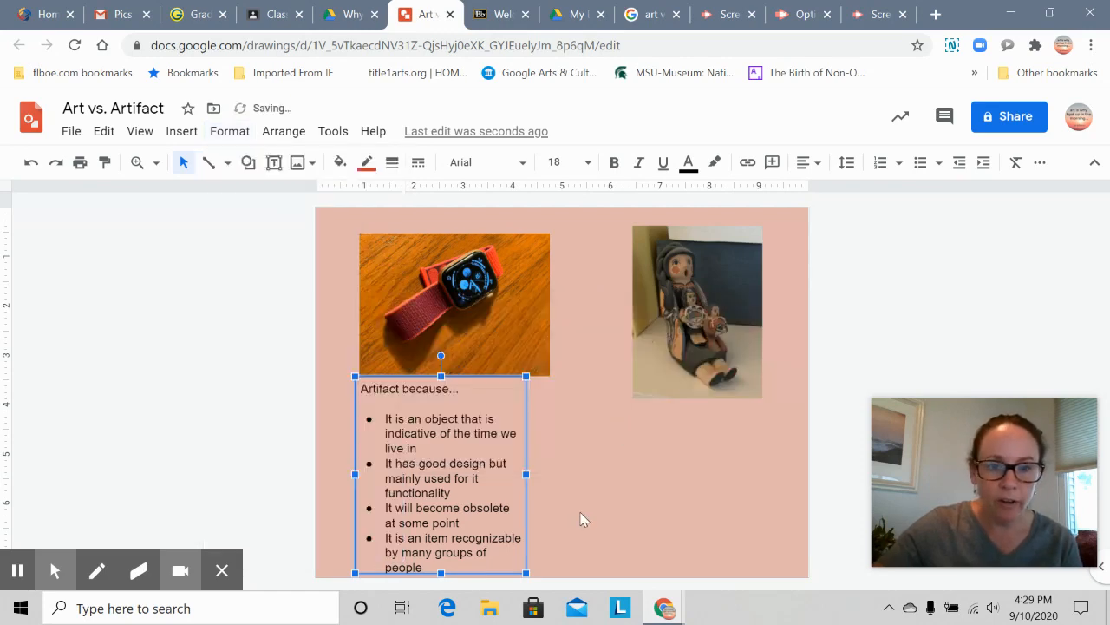
left_click(744, 506)
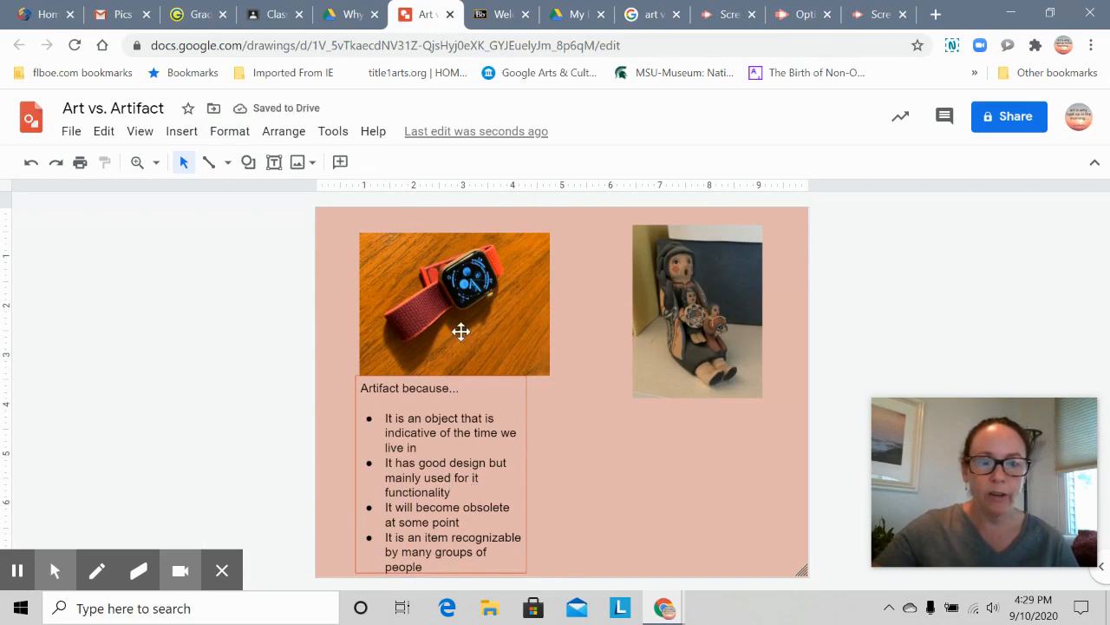
Move the watch photo slightly up and left, and align the artifact text box's left edge beneath it with a small gap.
mouse_move(461, 328)
left_mouse_down()
mouse_move(461, 315)
mouse_move(448, 318)
left_mouse_up()
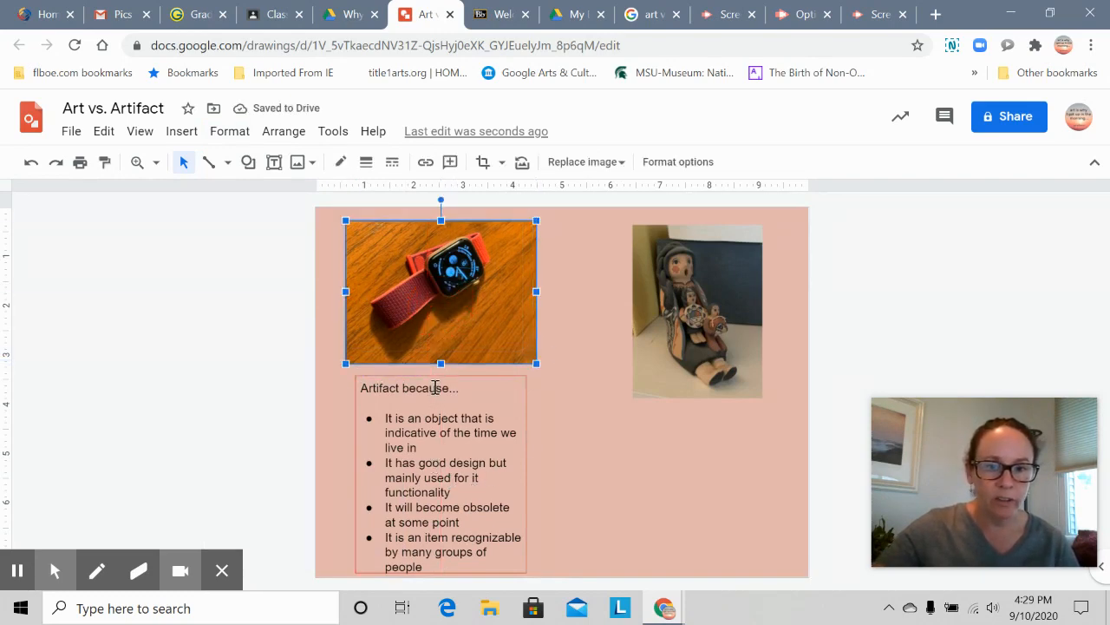
mouse_move(437, 379)
left_mouse_down()
mouse_move(433, 367)
mouse_move(427, 374)
left_mouse_up()
left_click(670, 534)
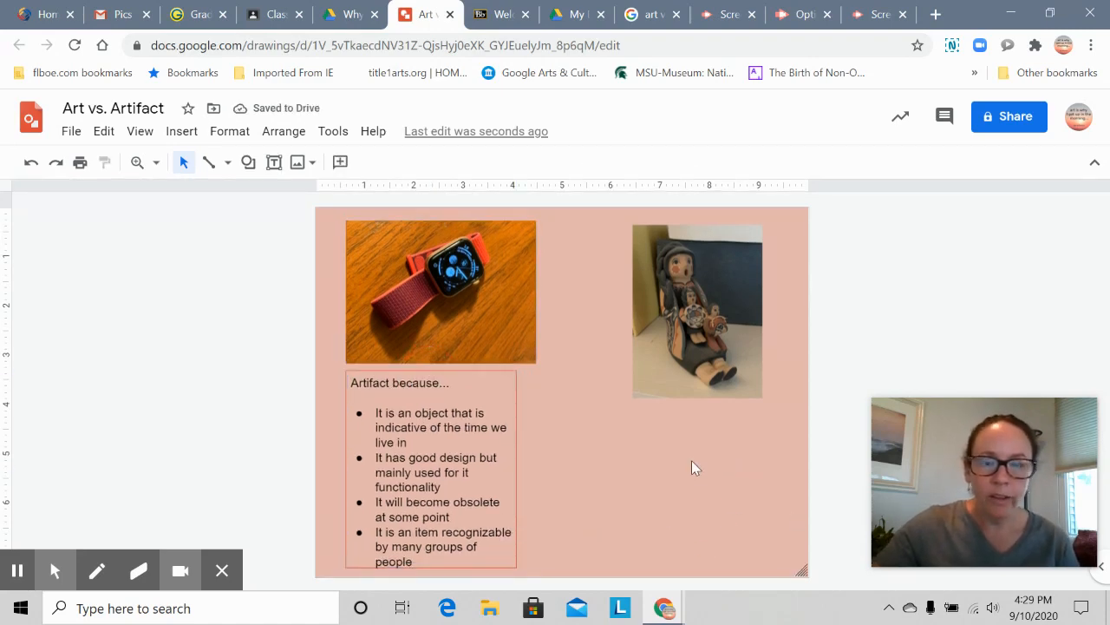
Start a new text box in the empty area below the figurine photo.
left_click(273, 164)
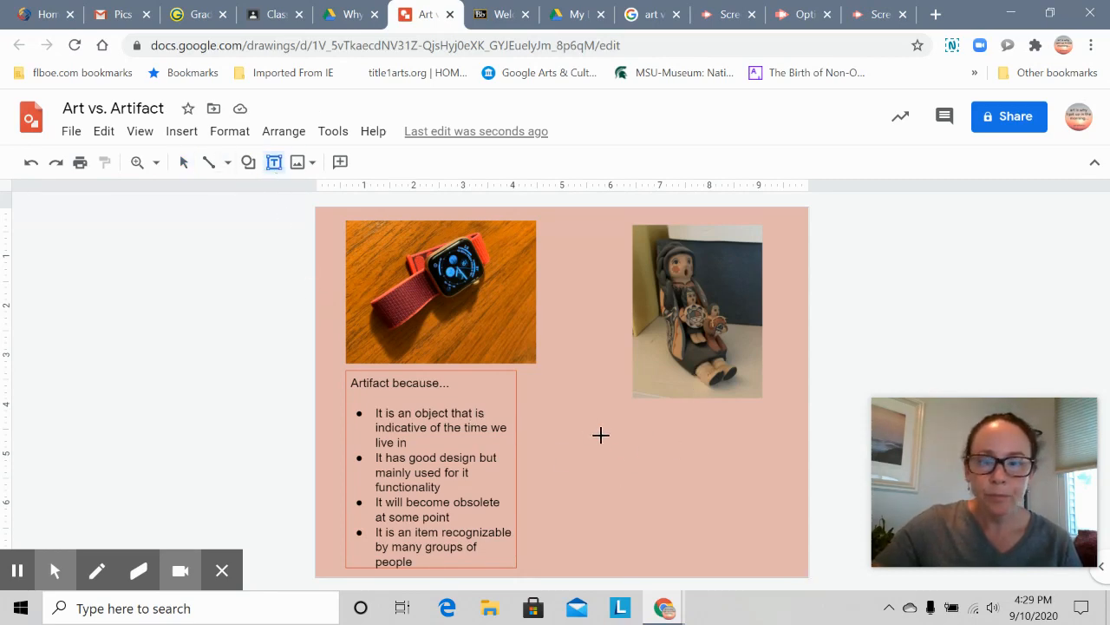